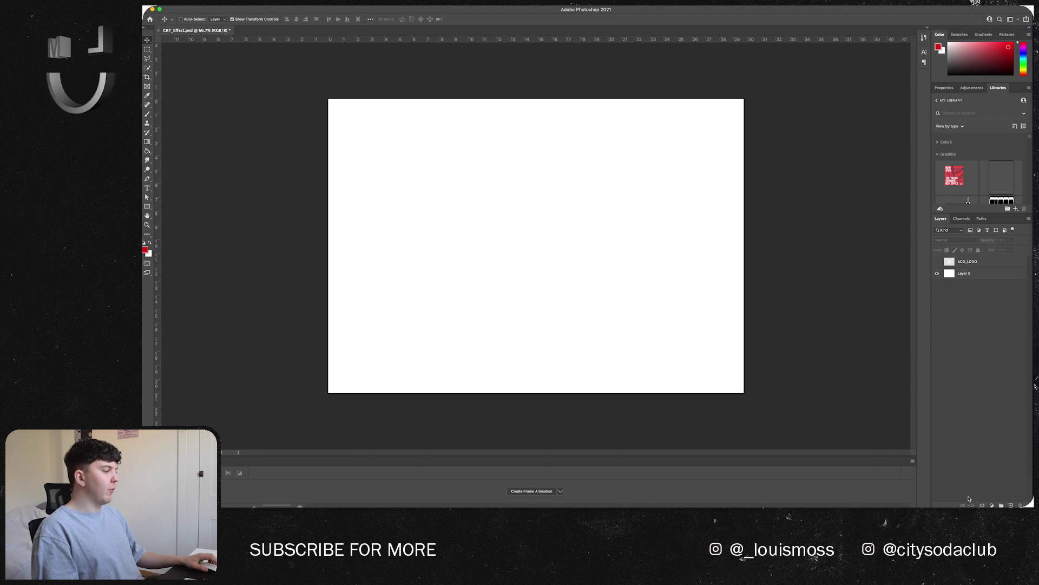
# Add a black Solid Color fill layer beneath ACG_LOGO and make the logo layer visible.
pyautogui.click(991, 505)
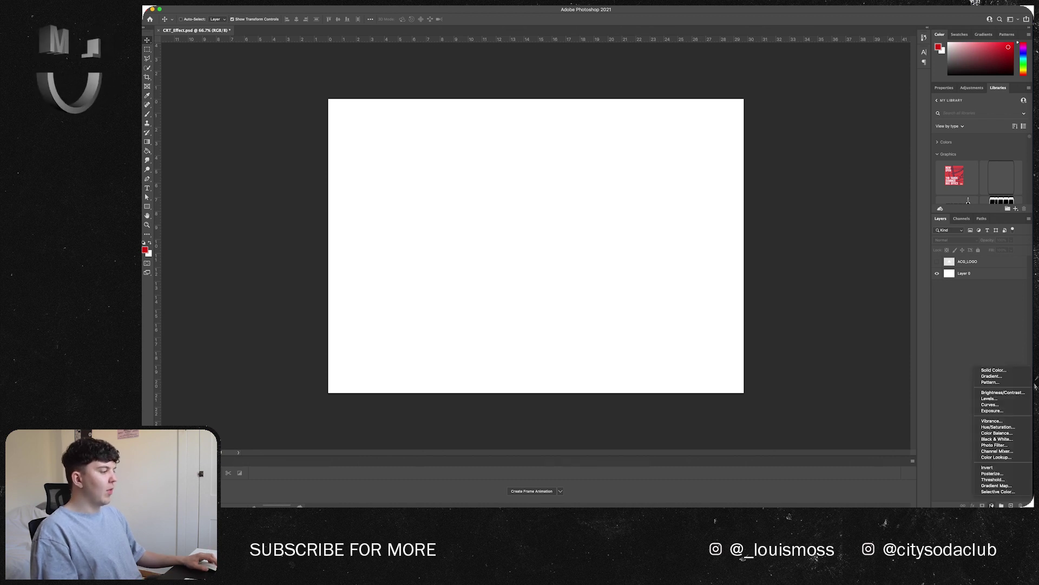
pyautogui.click(994, 370)
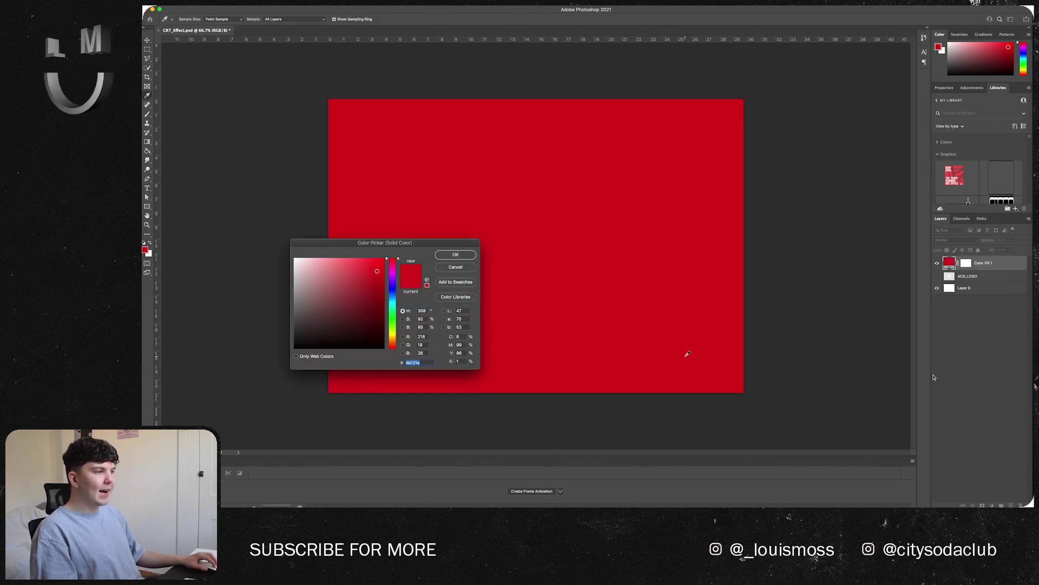
pyautogui.moveTo(336, 321); pyautogui.dragTo(333, 348)
pyautogui.press('Return')
pyautogui.press('super+bracketleft')
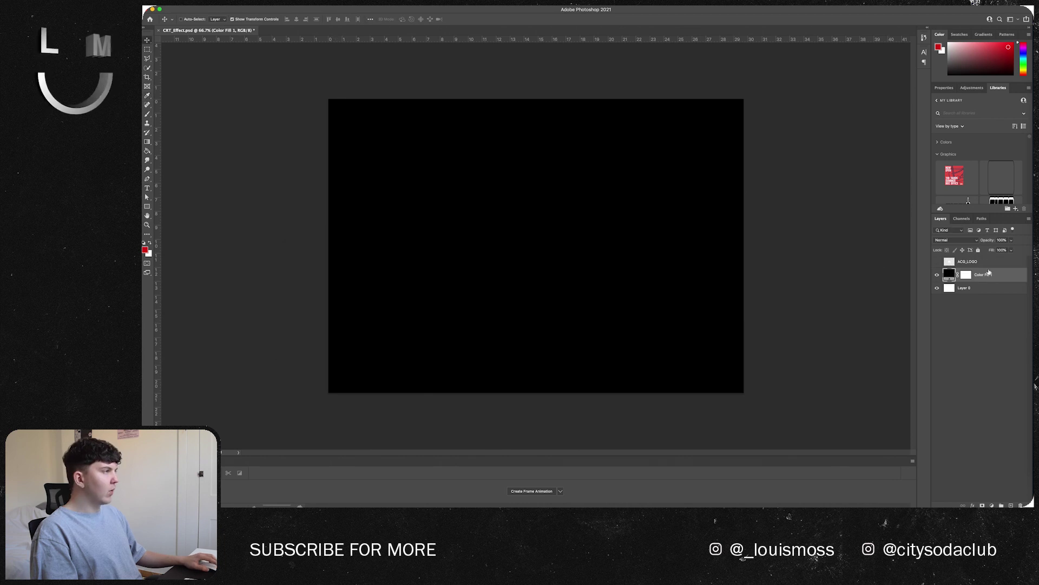
pyautogui.click(937, 262)
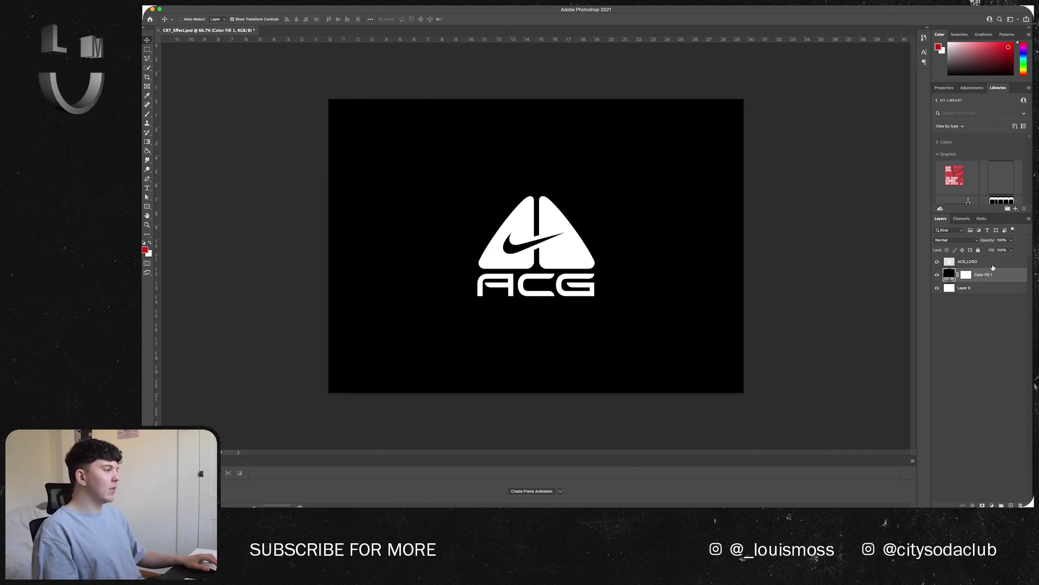
# Convert the white ACG_LOGO layer into a smart object.
pyautogui.click(994, 265)
pyautogui.click(972, 385)
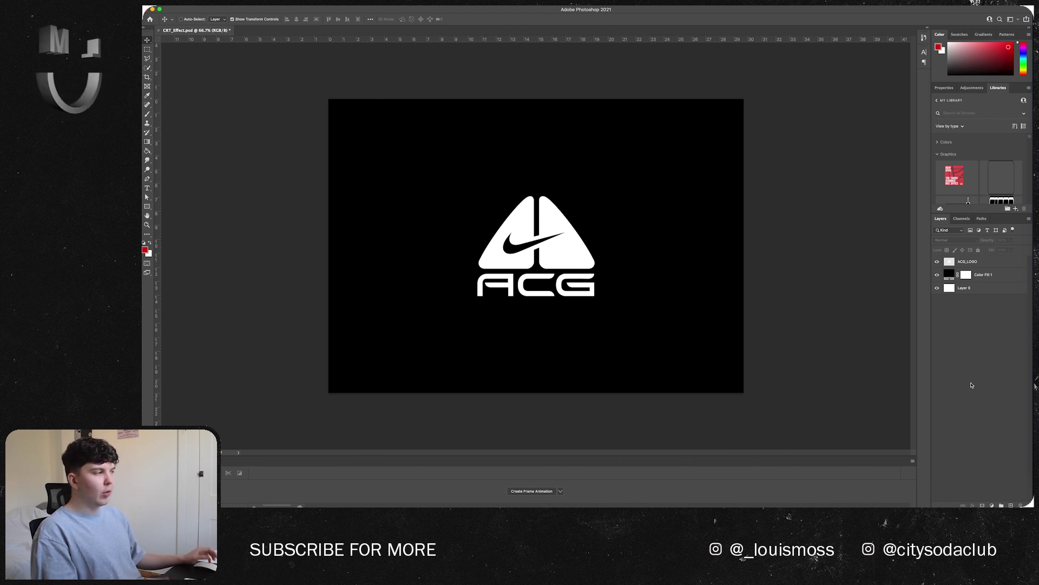
pyautogui.click(978, 262)
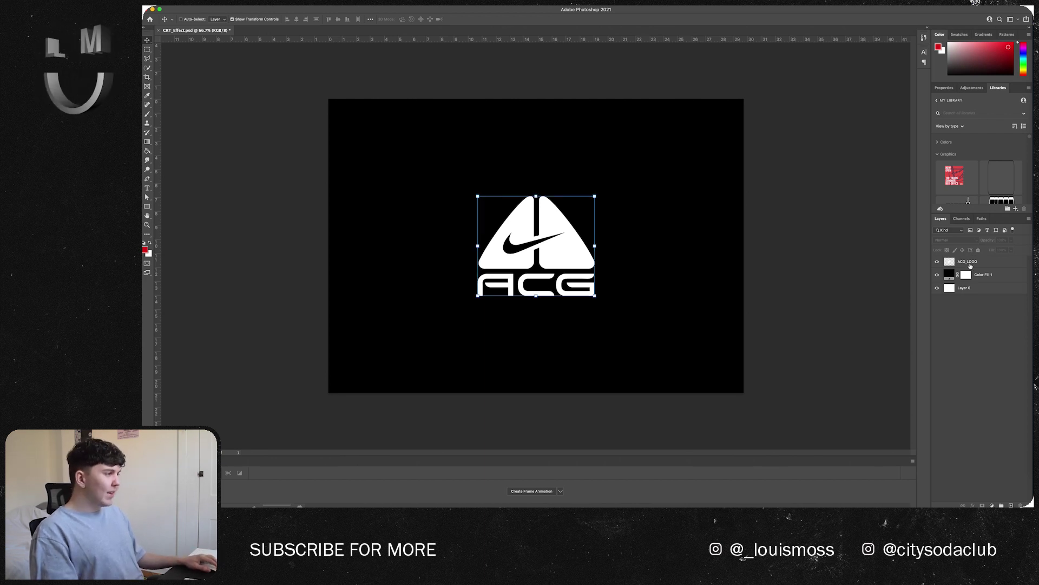
pyautogui.rightClick(981, 262)
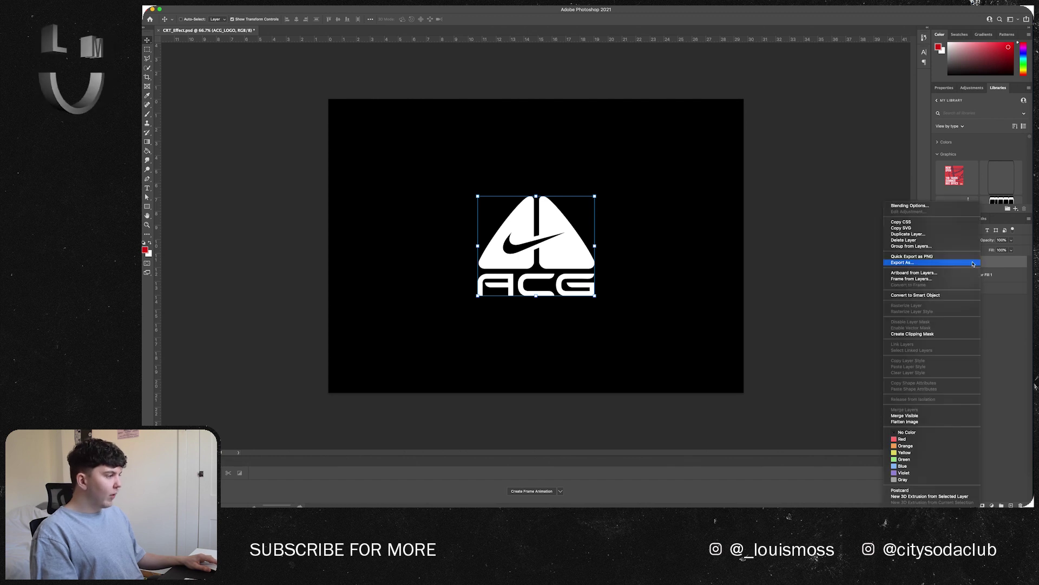
pyautogui.click(907, 298)
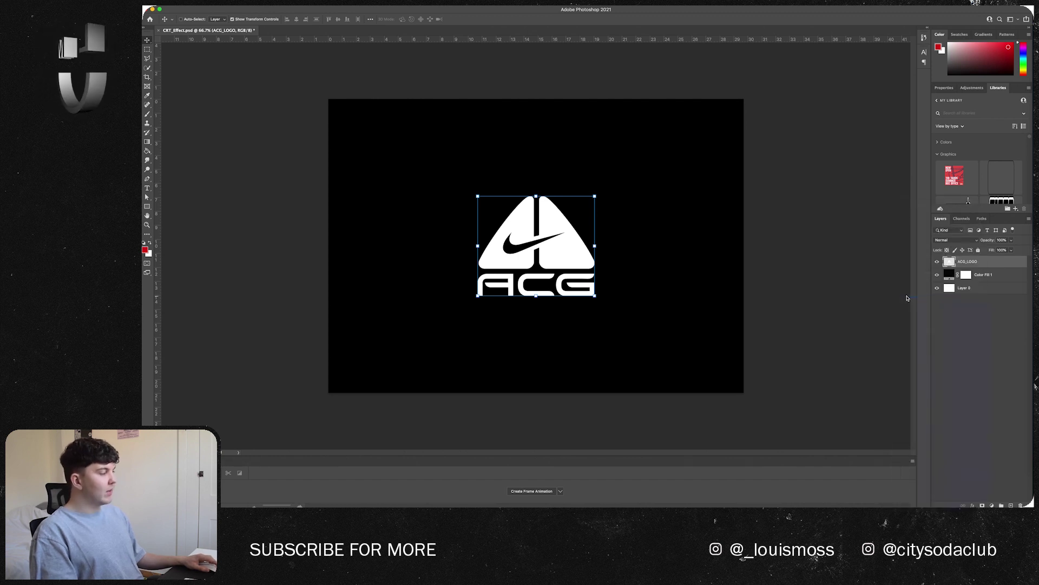
pyautogui.click(980, 327)
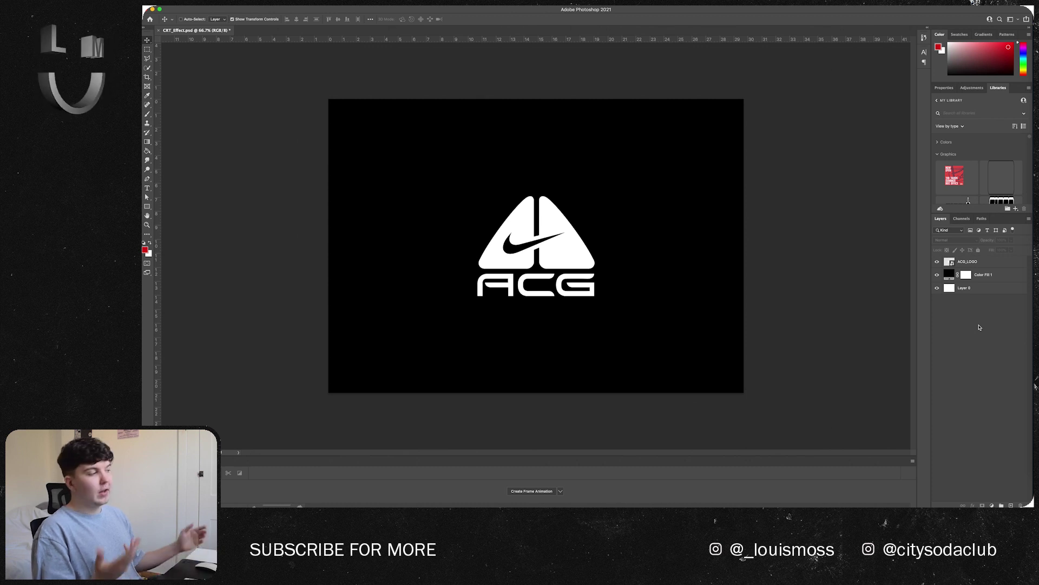
# Duplicate the ACG_LOGO layer and add a Color Overlay style to the copy.
pyautogui.hotkey('alt', '.')
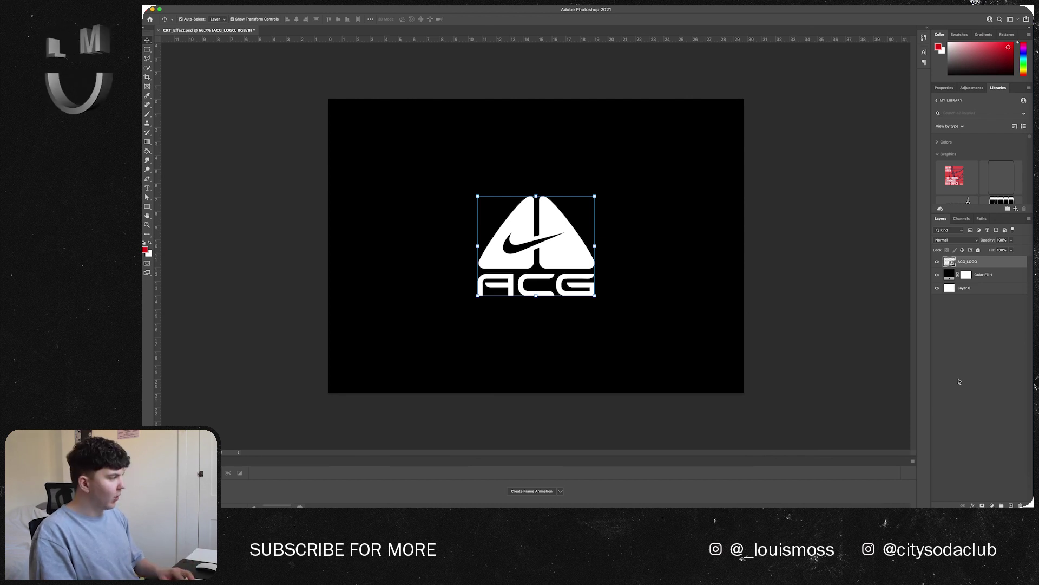
pyautogui.press('super+j')
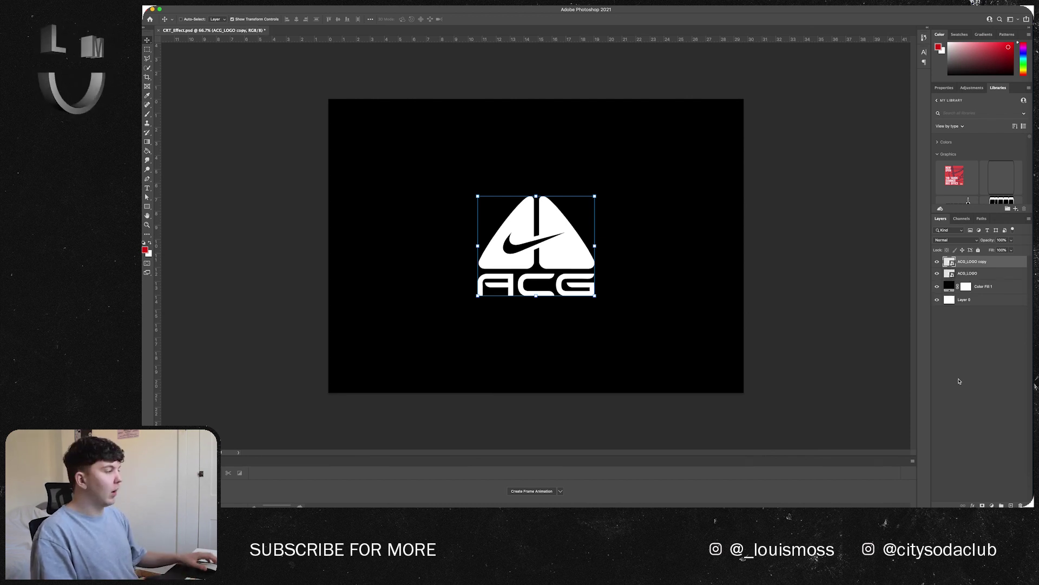
pyautogui.rightClick(990, 262)
pyautogui.click(825, 211)
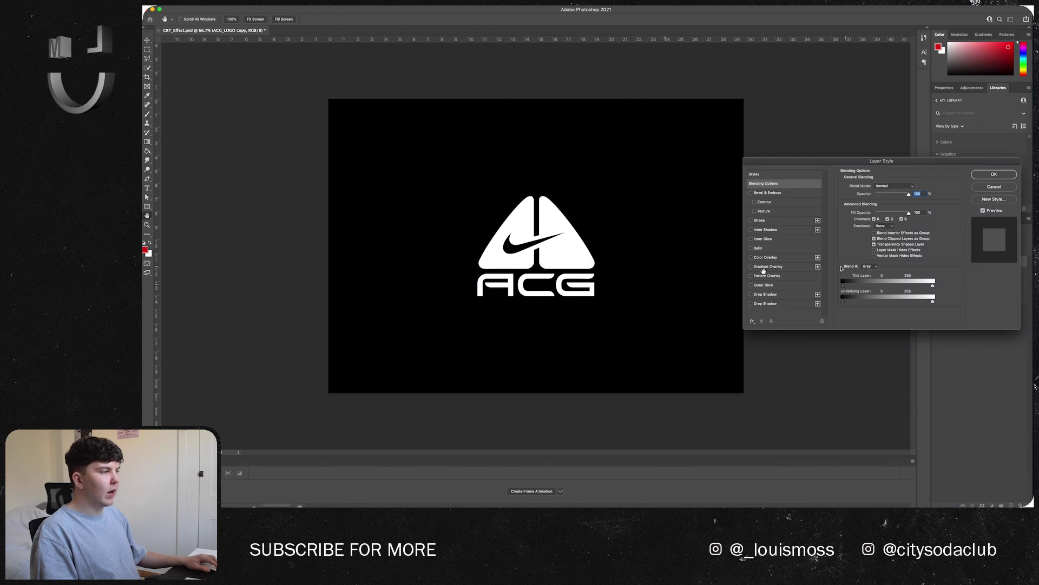
pyautogui.click(766, 258)
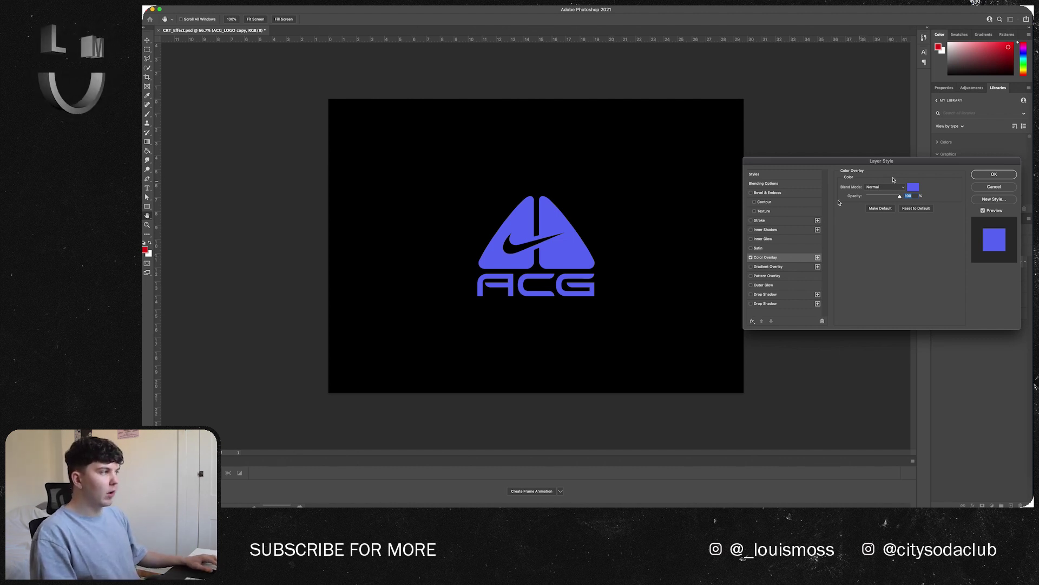
# Set the copy's overlay colour to a deep blue-purple and apply the style.
pyautogui.click(913, 188)
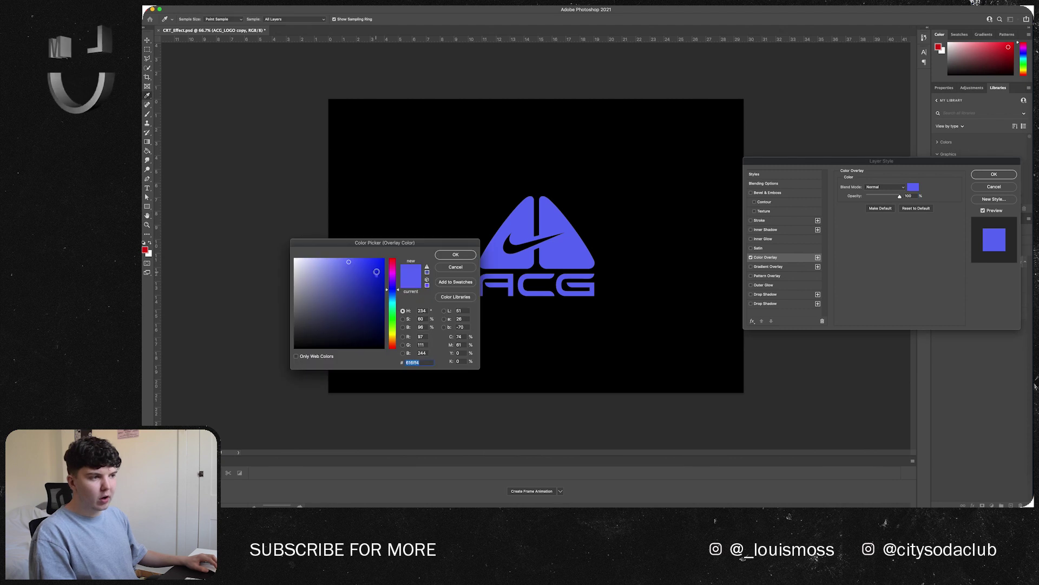
pyautogui.click(378, 271)
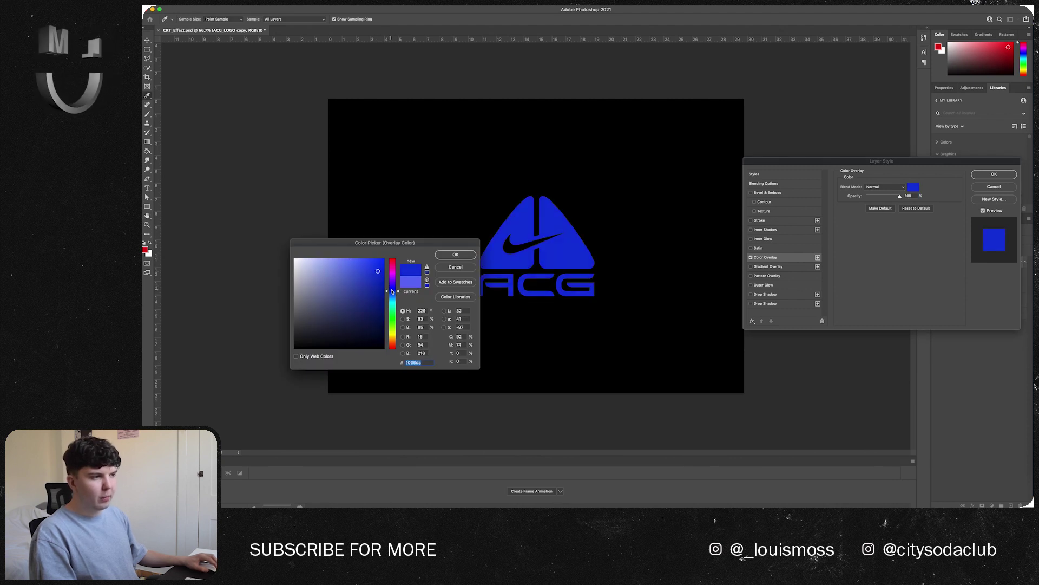
pyautogui.moveTo(392, 293); pyautogui.dragTo(382, 264)
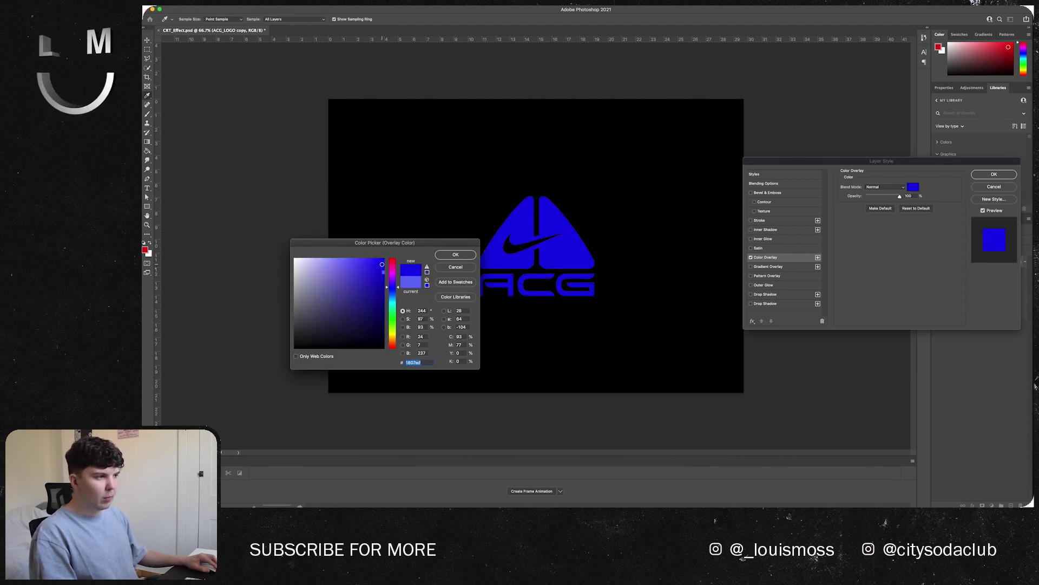
pyautogui.click(382, 282)
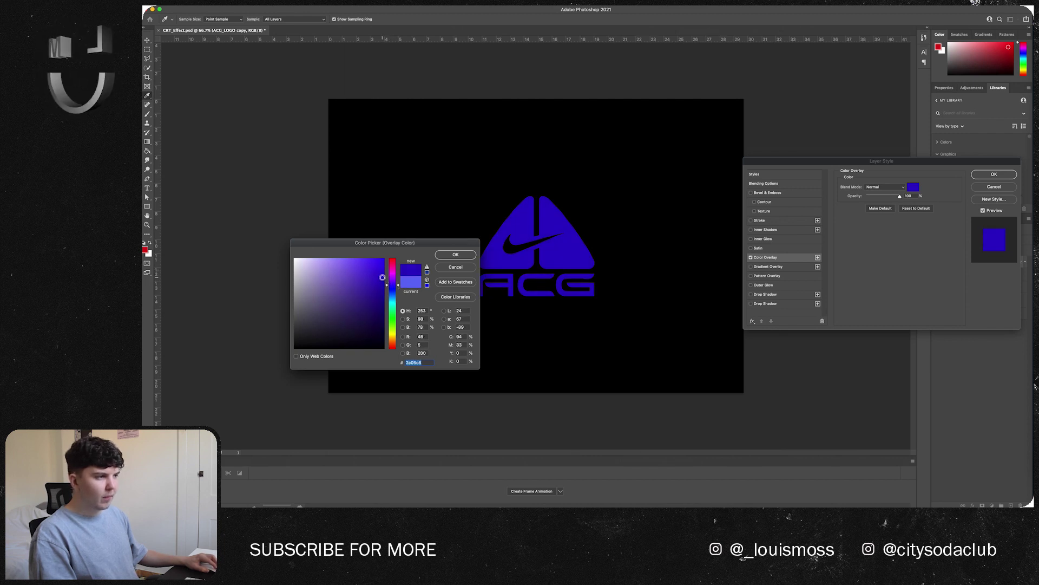
pyautogui.press('Return')
pyautogui.click(994, 173)
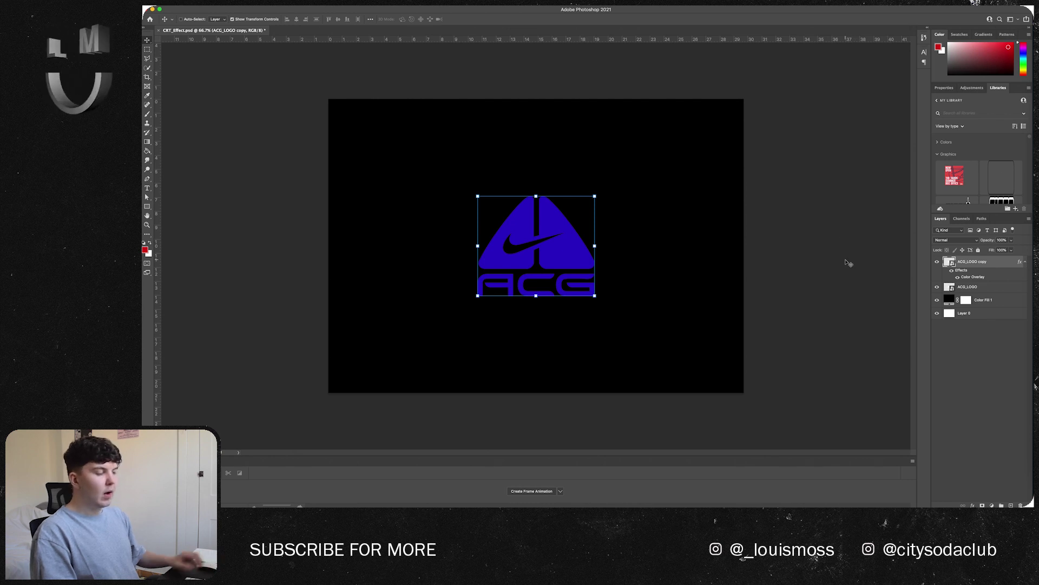
# Nudge the blue copy slightly left and down and move it beneath ACG_LOGO.
pyautogui.press('Left')
pyautogui.press('Left')
pyautogui.press('Left')
pyautogui.press('Down')
pyautogui.press('Down')
pyautogui.press('Down')
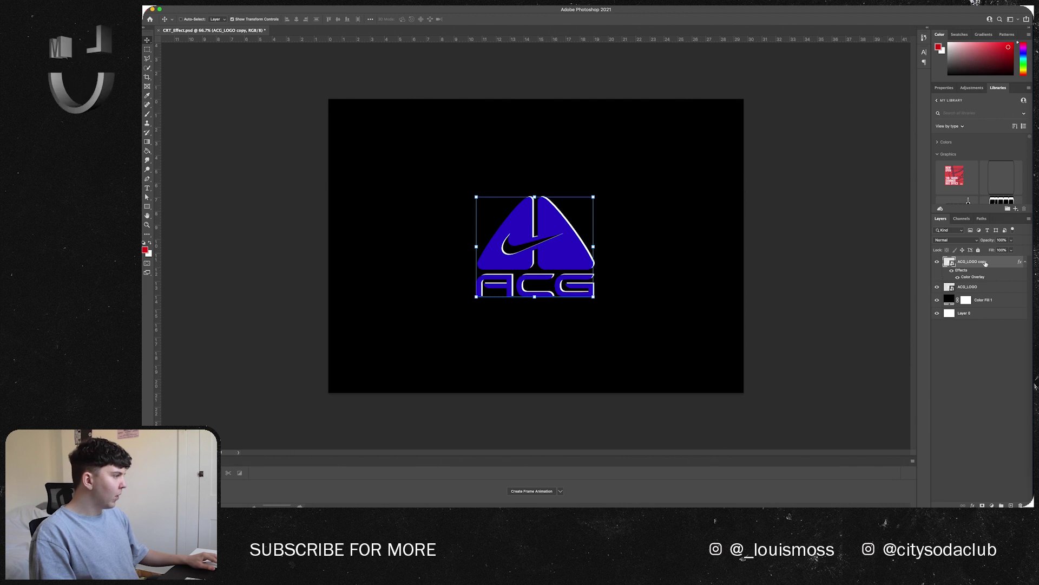
pyautogui.moveTo(985, 263); pyautogui.dragTo(984, 295)
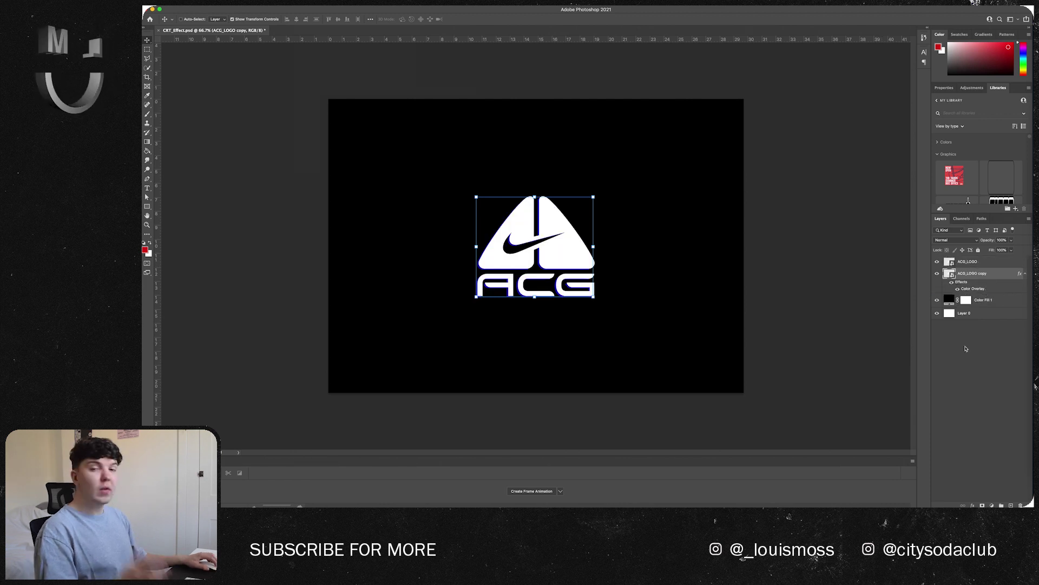
# Blur the blue copy with an 18.2 px Gaussian Blur, then duplicate the glow layer.
pyautogui.click(300, 8)
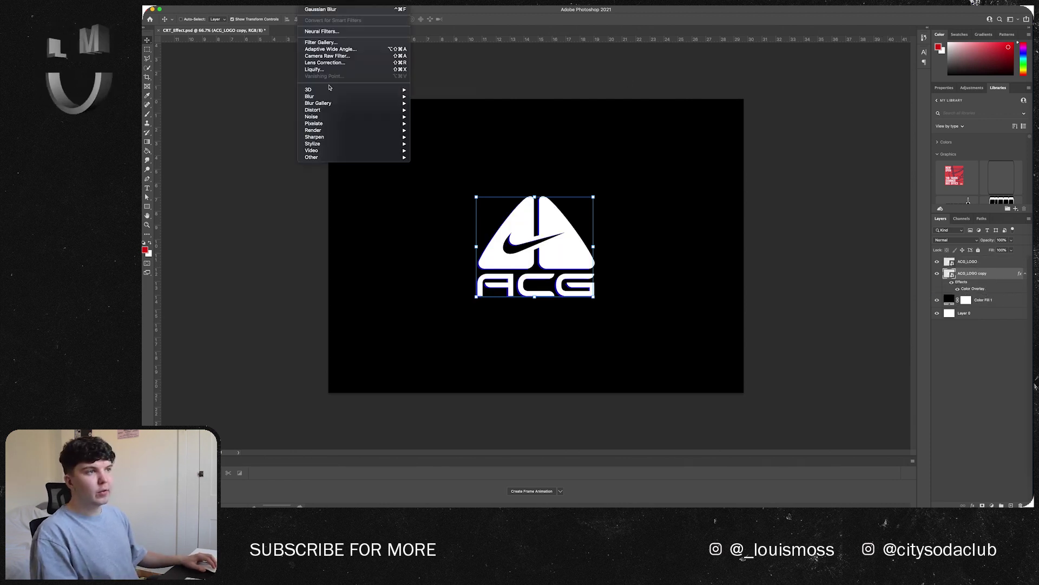
pyautogui.moveTo(379, 97)
pyautogui.click(442, 124)
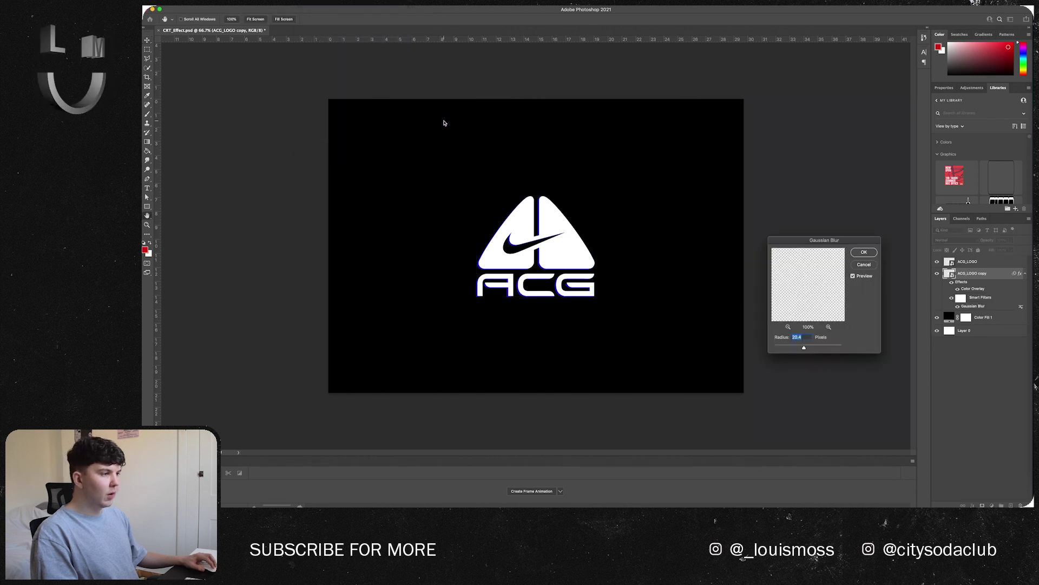
pyautogui.press('super+equal')
pyautogui.press('super+equal')
pyautogui.press('super+equal')
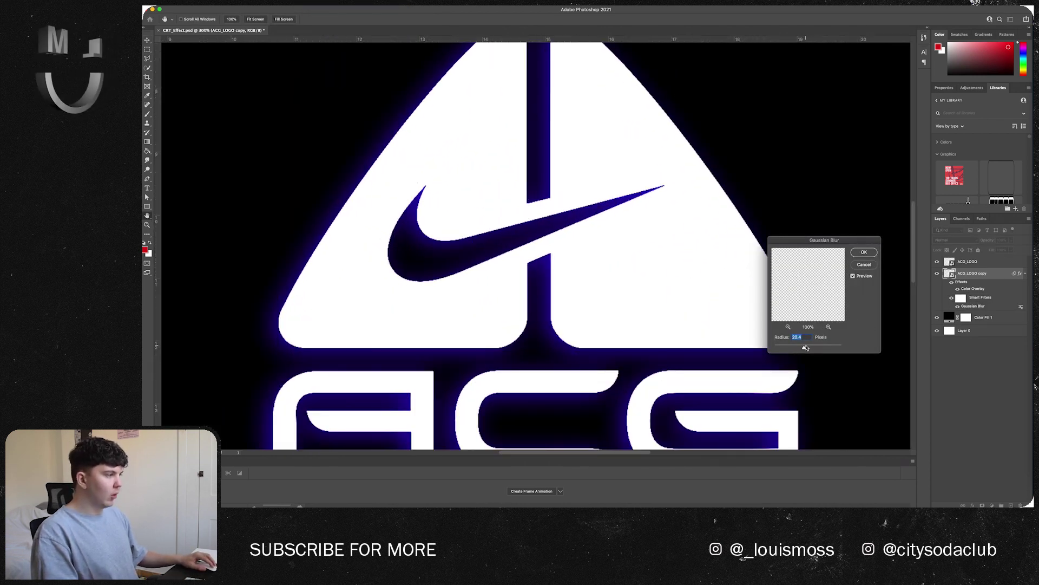
pyautogui.moveTo(807, 348); pyautogui.dragTo(801, 348)
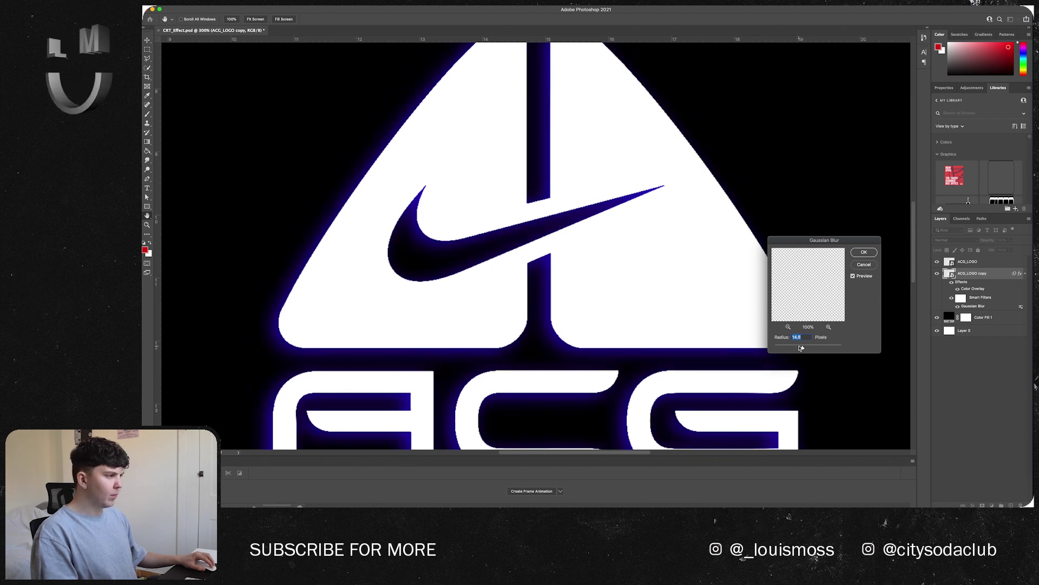
pyautogui.press('Return')
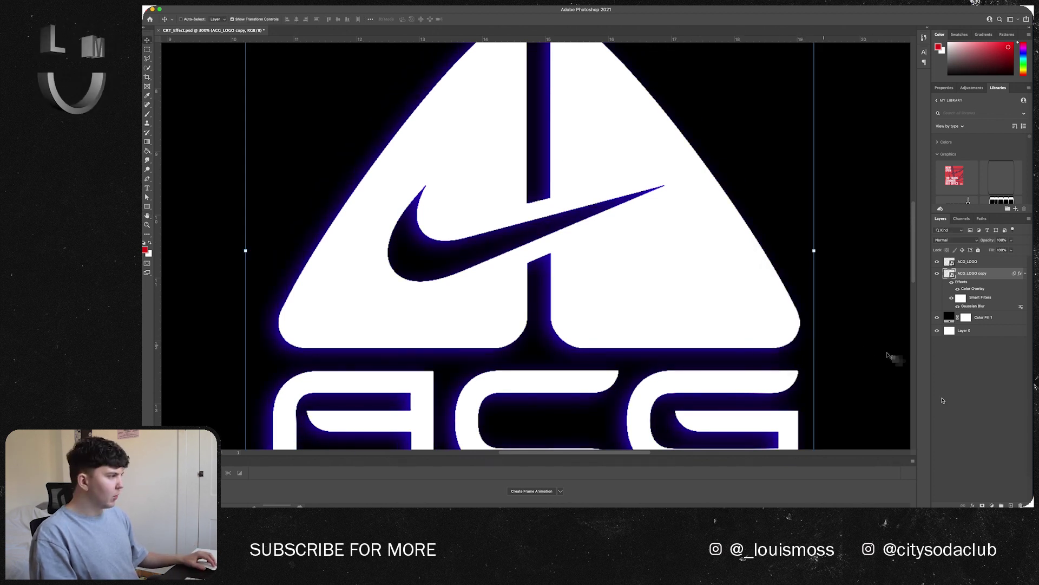
pyautogui.press('super+1')
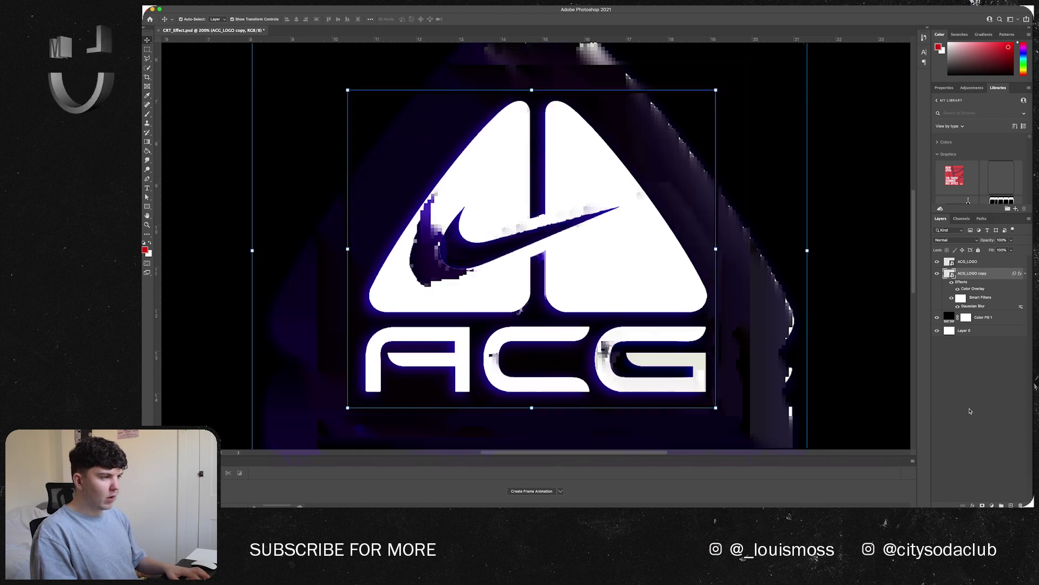
pyautogui.press('super+equal')
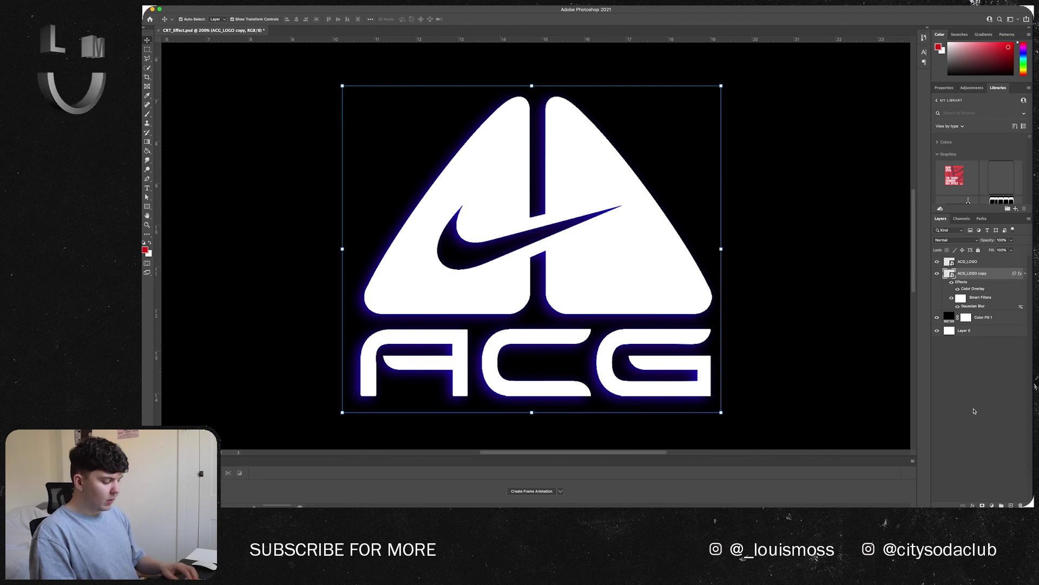
pyautogui.press('super+j')
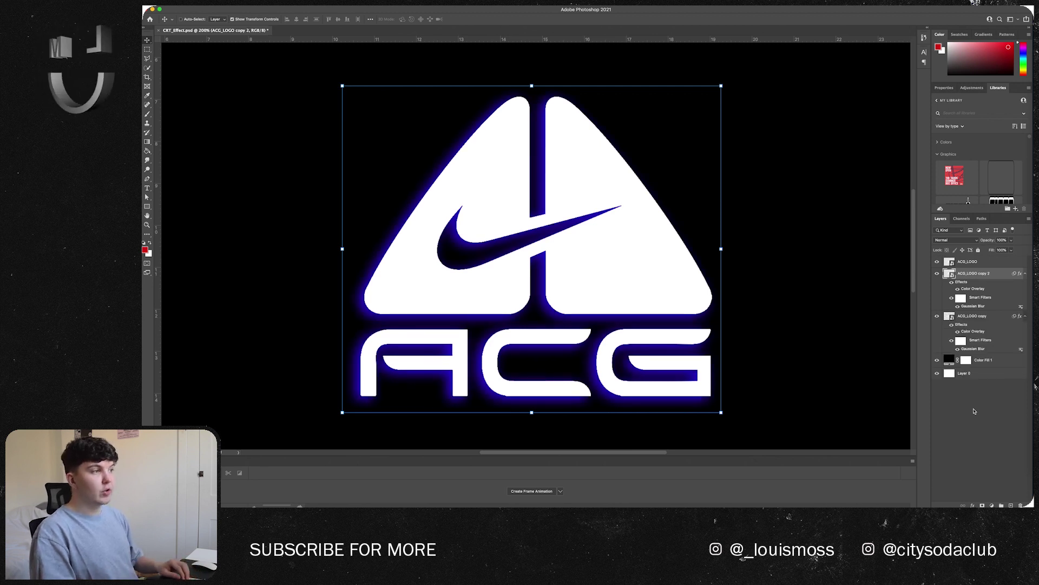
# Nudge ACG_LOGO copy 2 one pixel up and two pixels right.
pyautogui.press('Up')
pyautogui.press('Up')
pyautogui.press('Right')
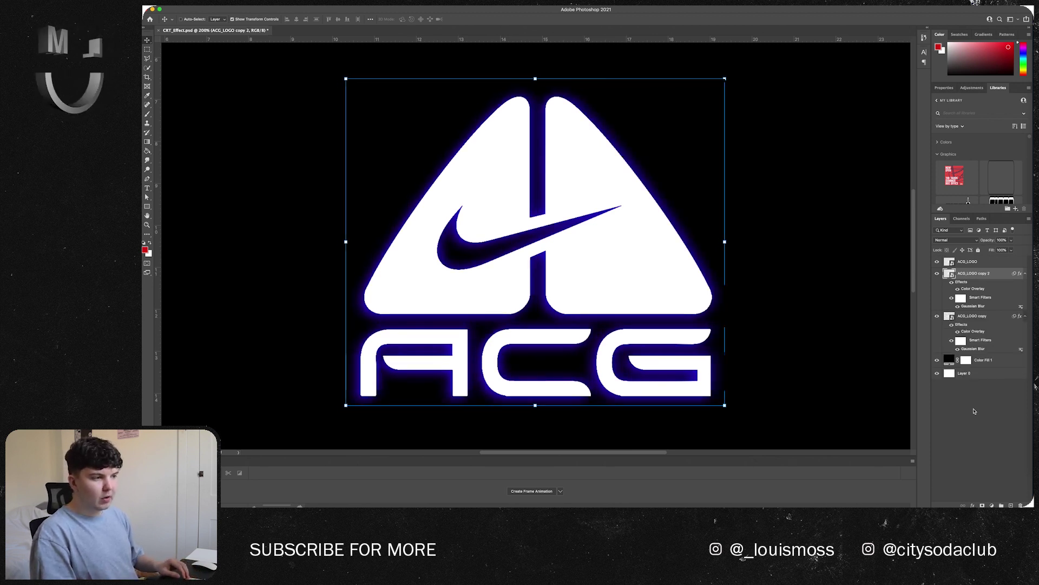
pyautogui.press('Right')
pyautogui.press('Right')
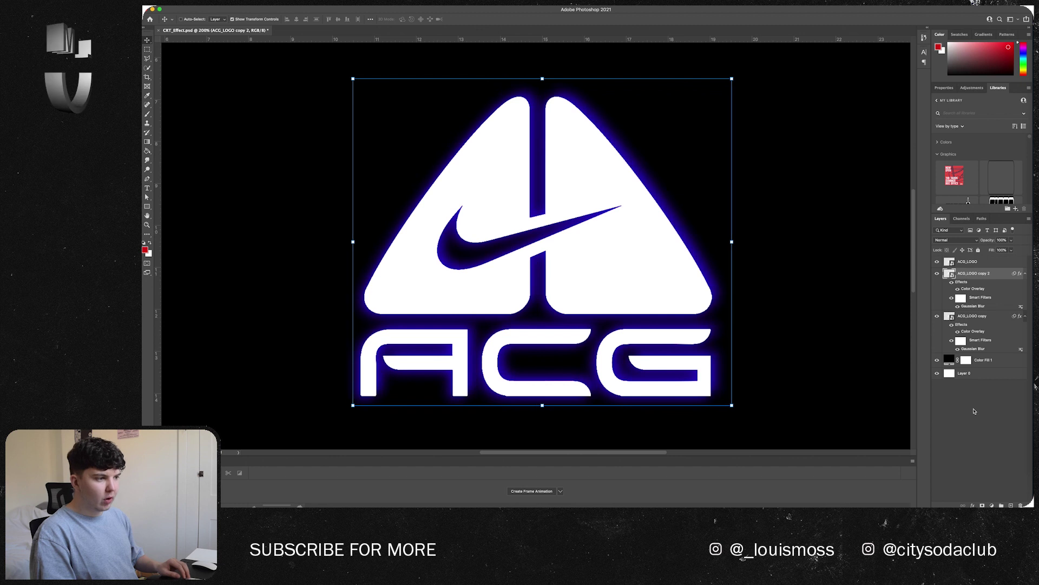
# Change ACG_LOGO copy 2's Color Overlay to lighter purple 9077ed.
pyautogui.doubleClick(972, 289)
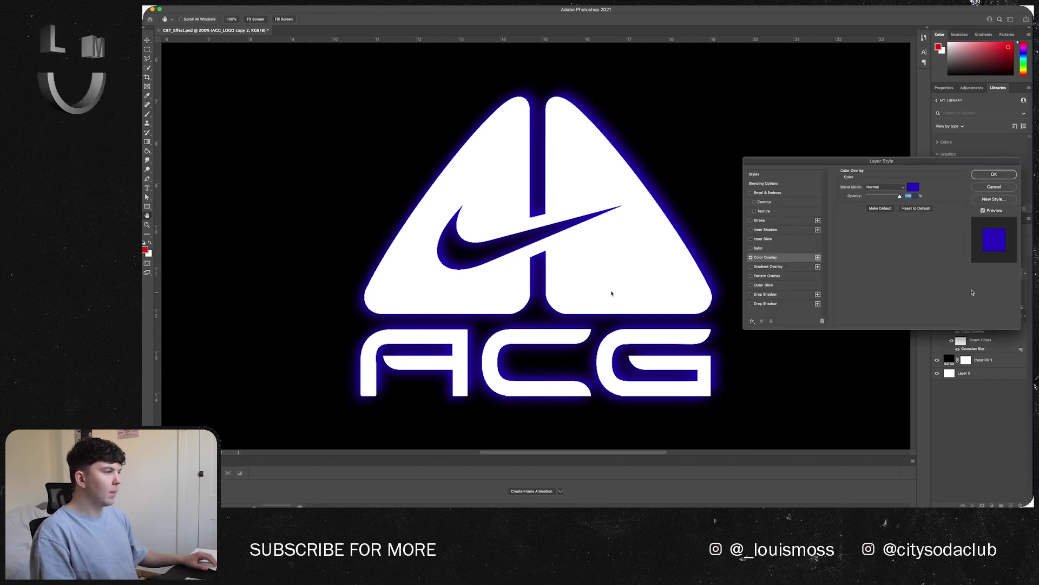
pyautogui.click(912, 188)
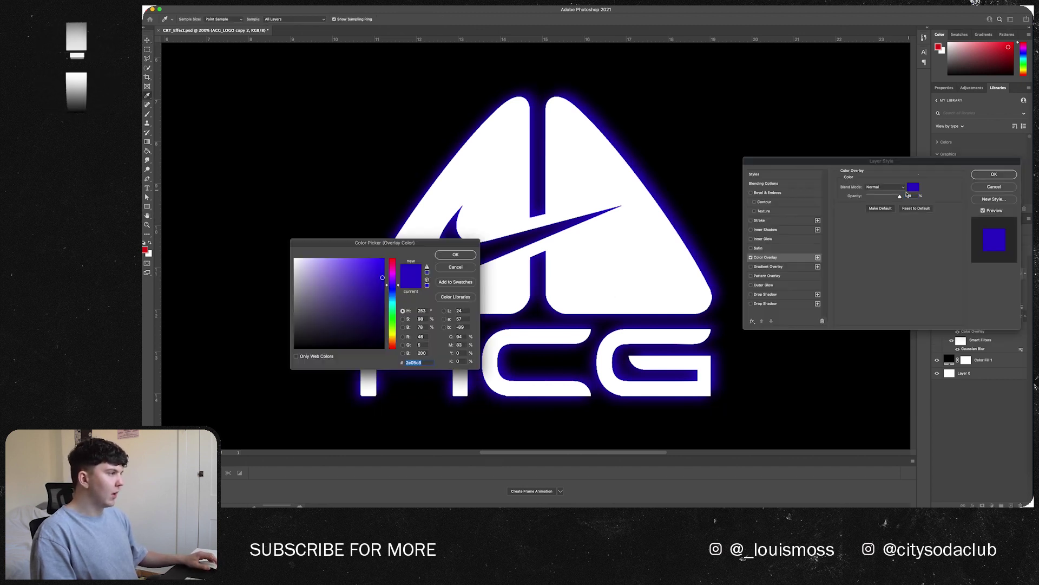
pyautogui.click(339, 266)
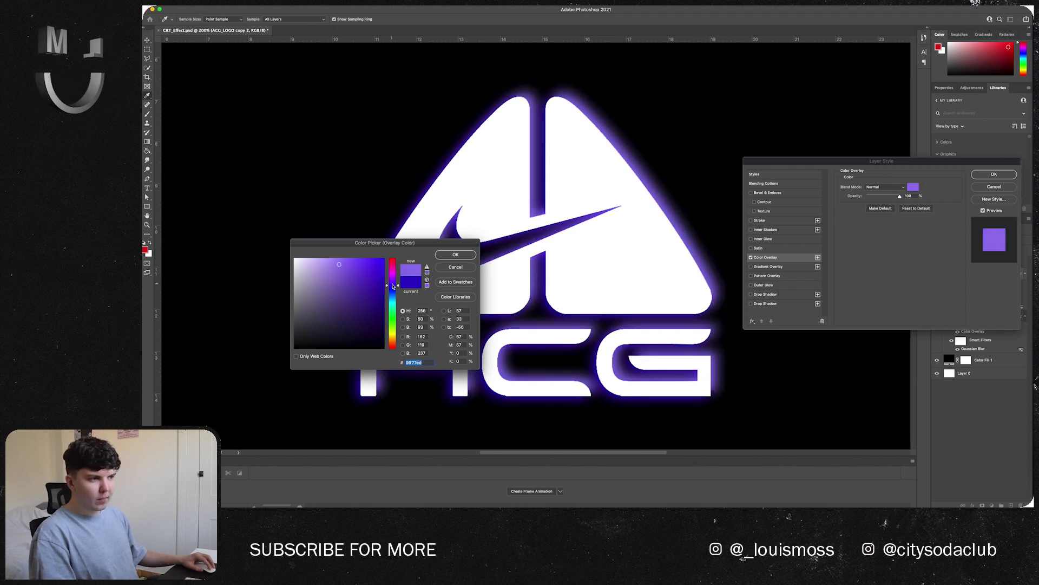
pyautogui.press('Return')
pyautogui.press('Return')
pyautogui.press('super+minus')
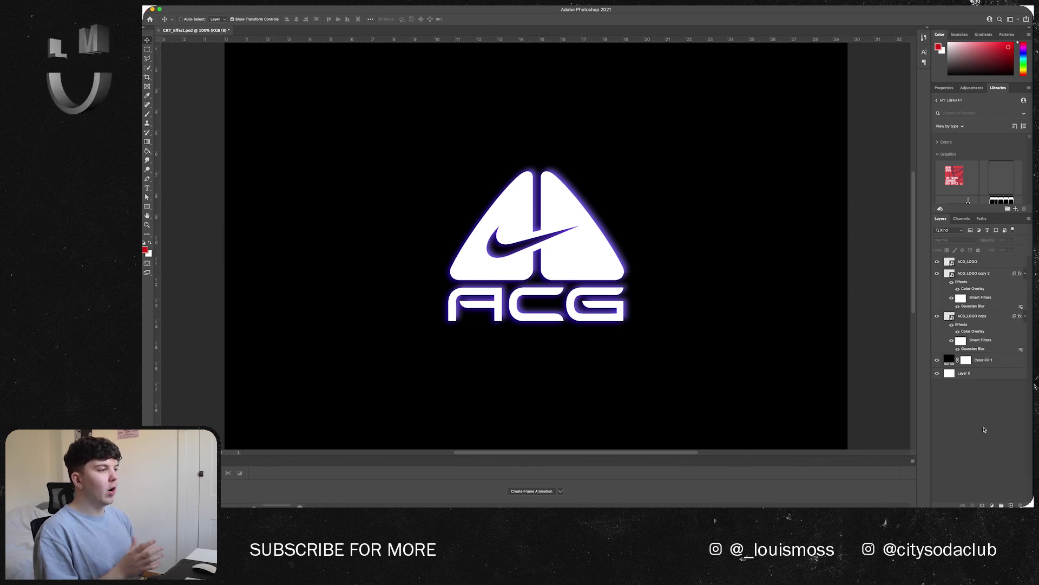
# Duplicate ACG_LOGO and give the copy a white Outer Glow: 26% opacity, 29% spread, 218 px.
pyautogui.click(985, 261)
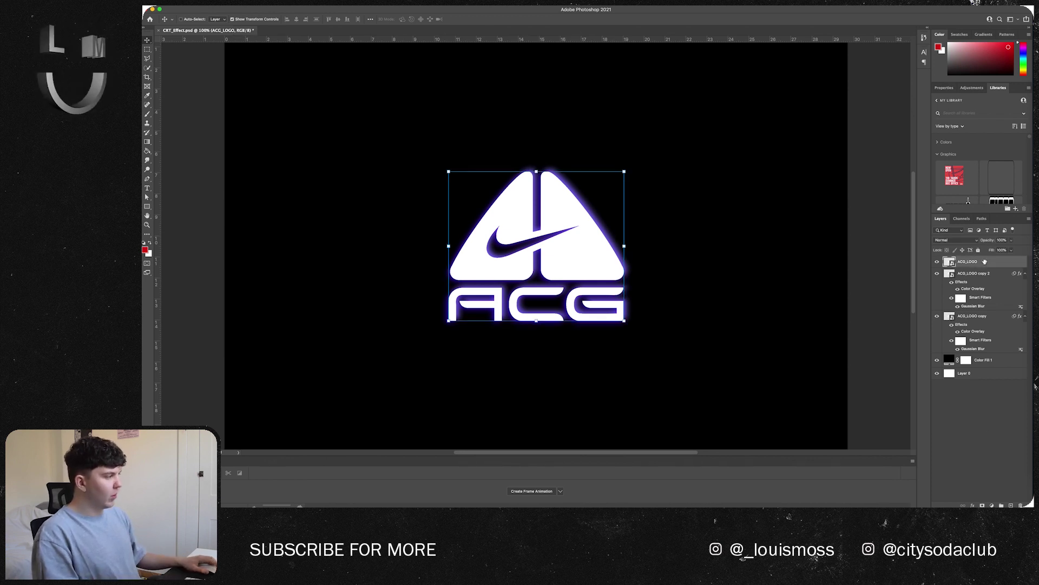
pyautogui.press('super+j')
pyautogui.rightClick(984, 261)
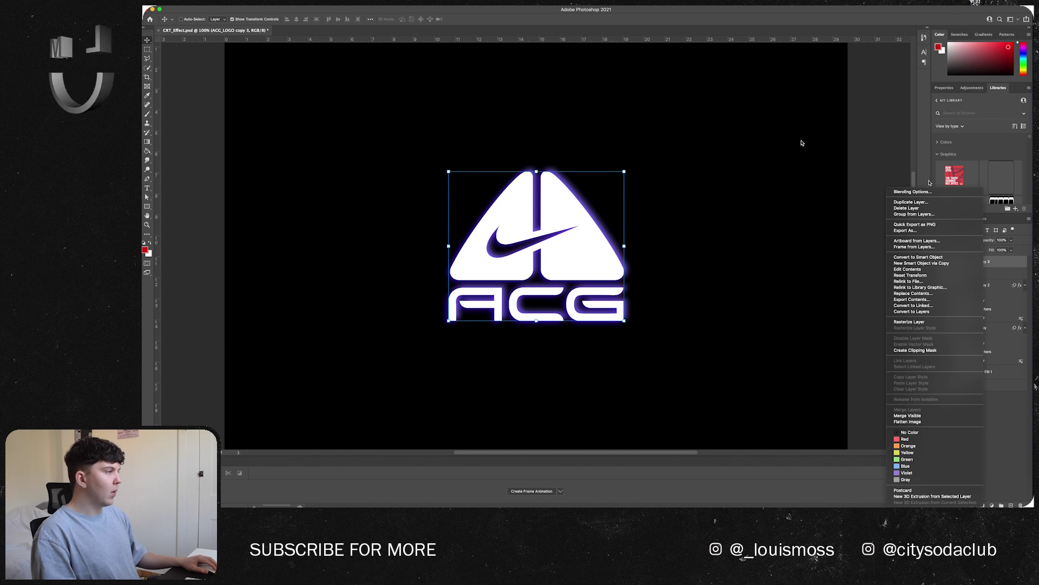
pyautogui.click(915, 192)
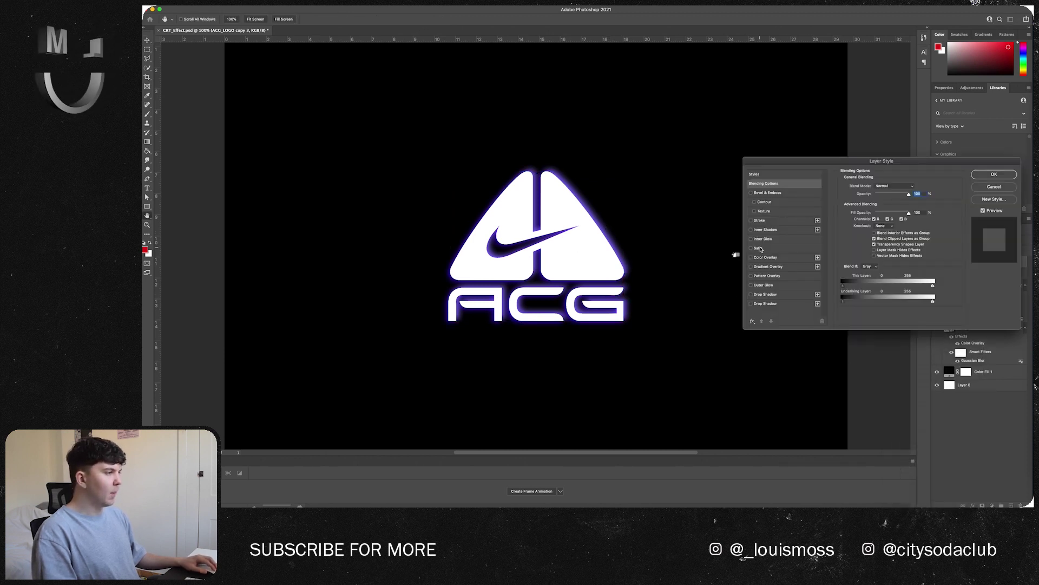
pyautogui.click(751, 285)
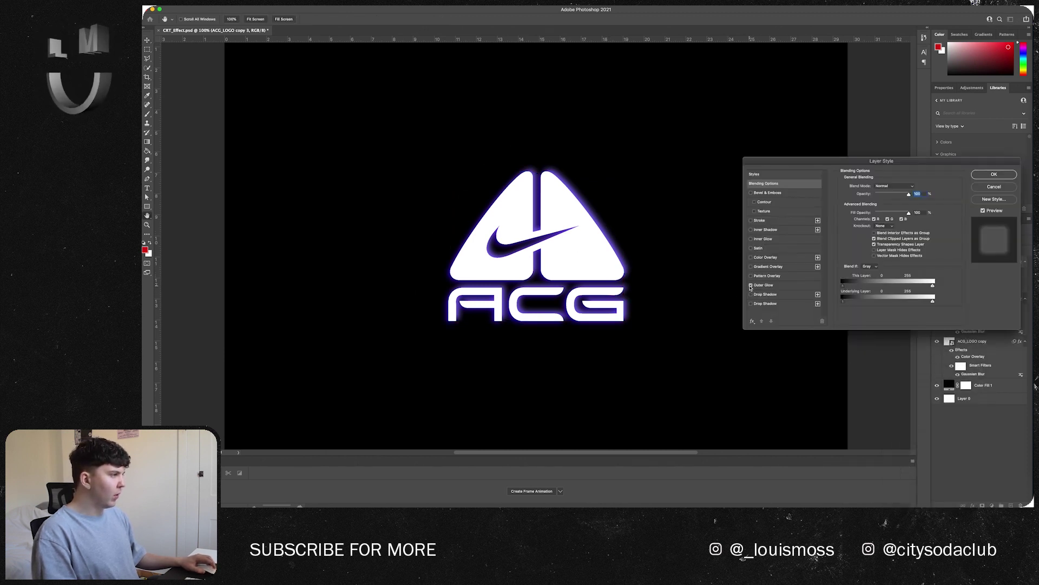
pyautogui.click(799, 287)
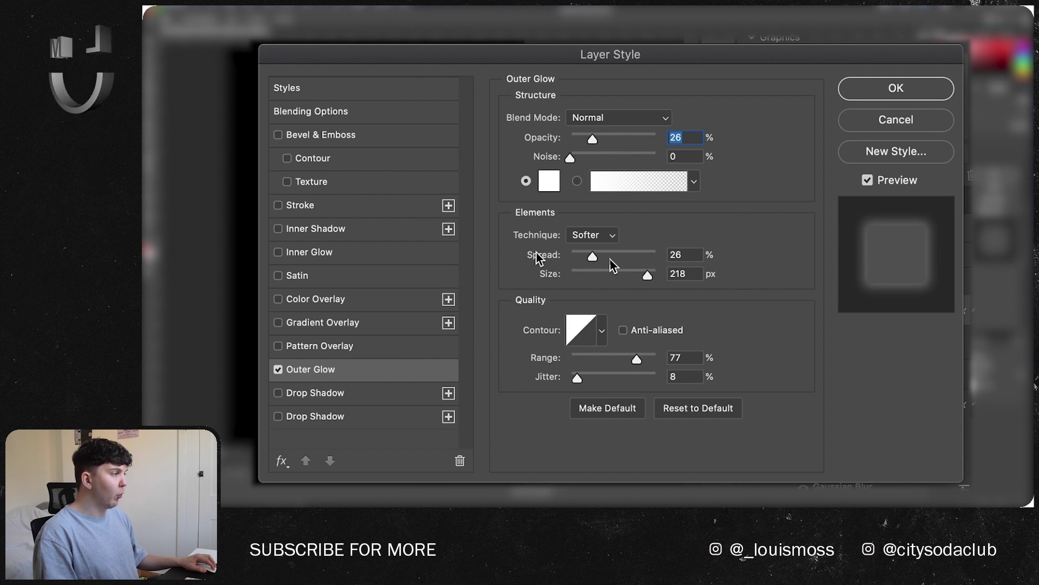
pyautogui.click(595, 258)
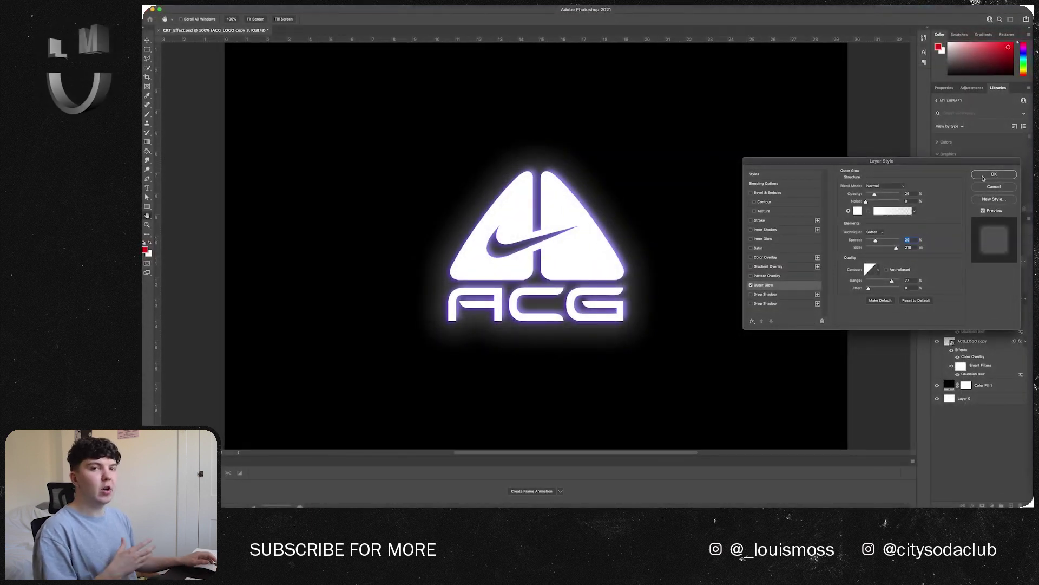
pyautogui.click(994, 174)
# Move ACG_LOGO copy 3 down to sit just above Color Fill 1.
pyautogui.click(969, 441)
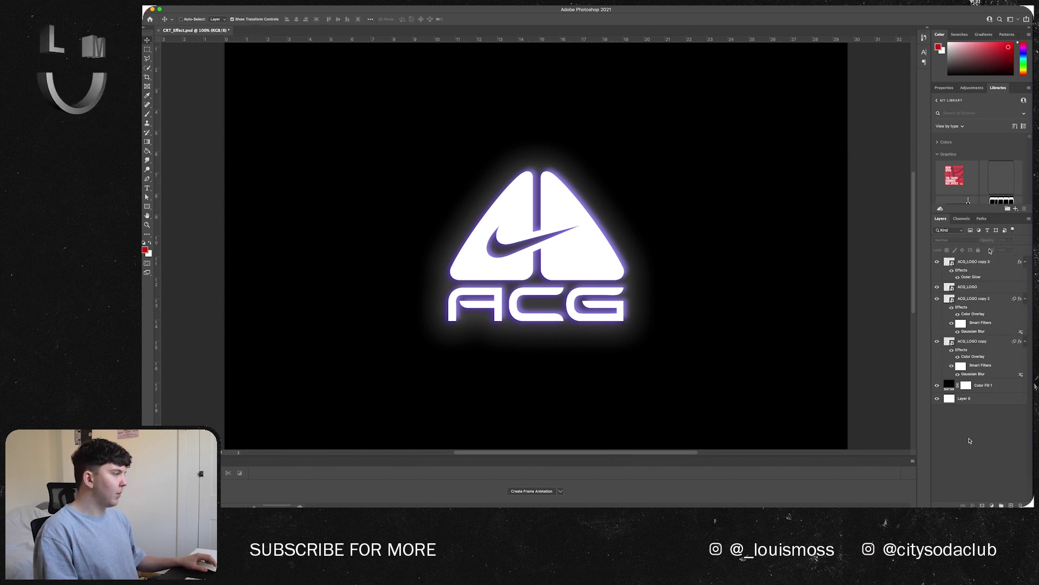
pyautogui.moveTo(969, 263); pyautogui.dragTo(964, 379)
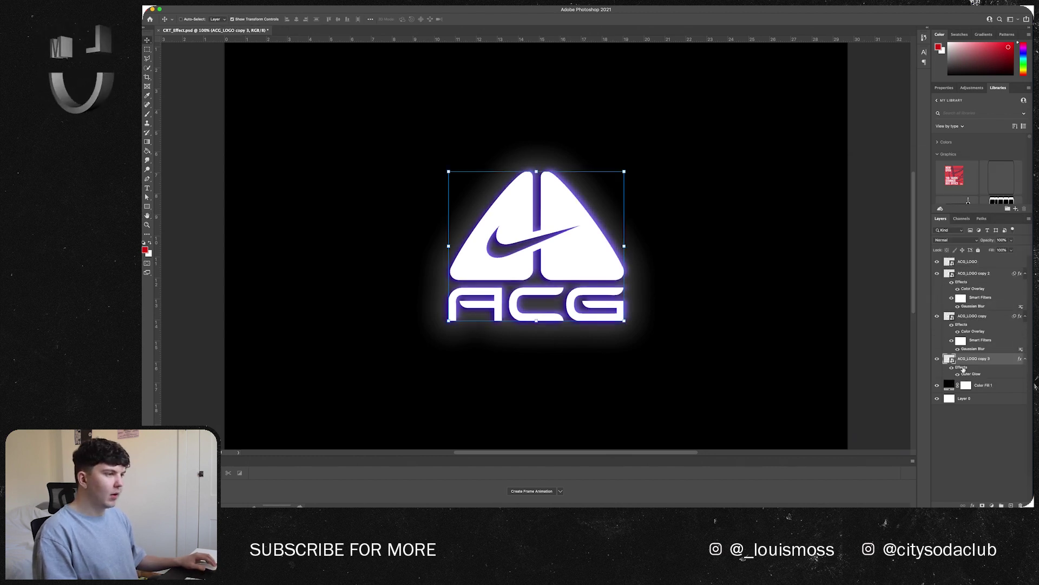
pyautogui.click(957, 424)
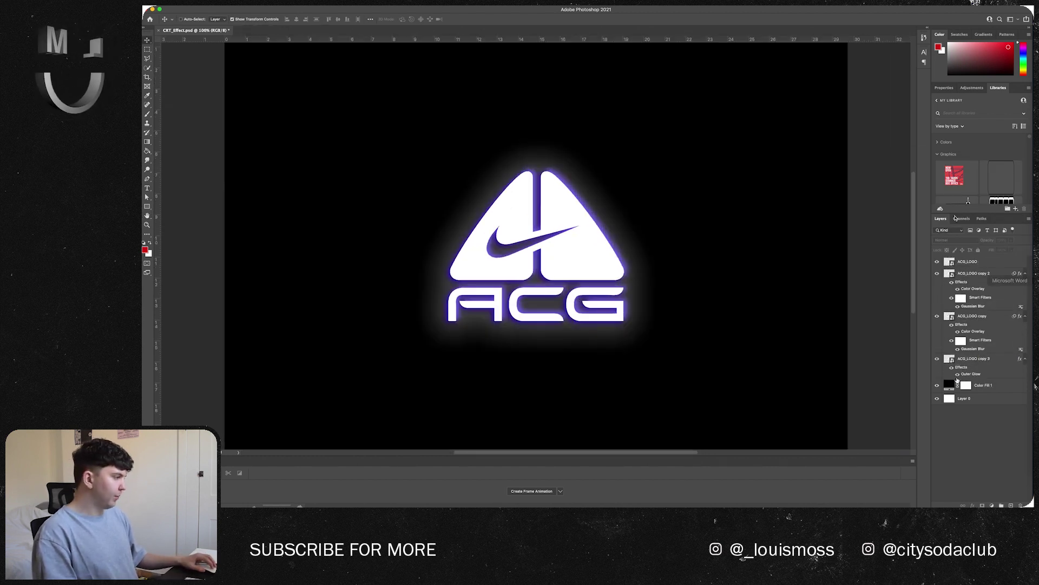
# Merge all four logo layers into one ACG_LOGO smart object and check the black fill's visibility.
pyautogui.click(982, 364)
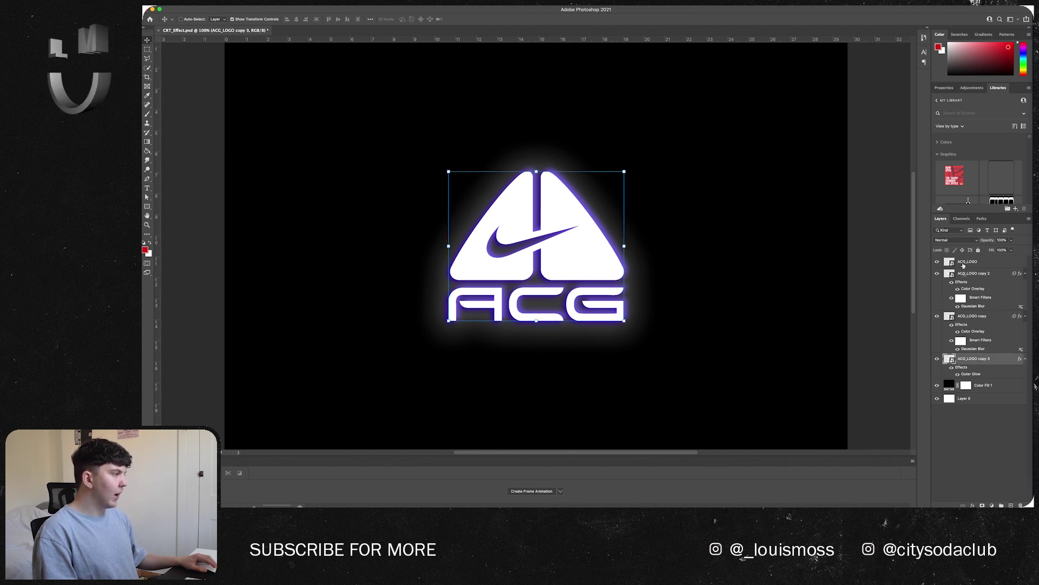
pyautogui.keyDown('shift'); pyautogui.click(963, 262); pyautogui.keyUp('shift')
pyautogui.rightClick(963, 263)
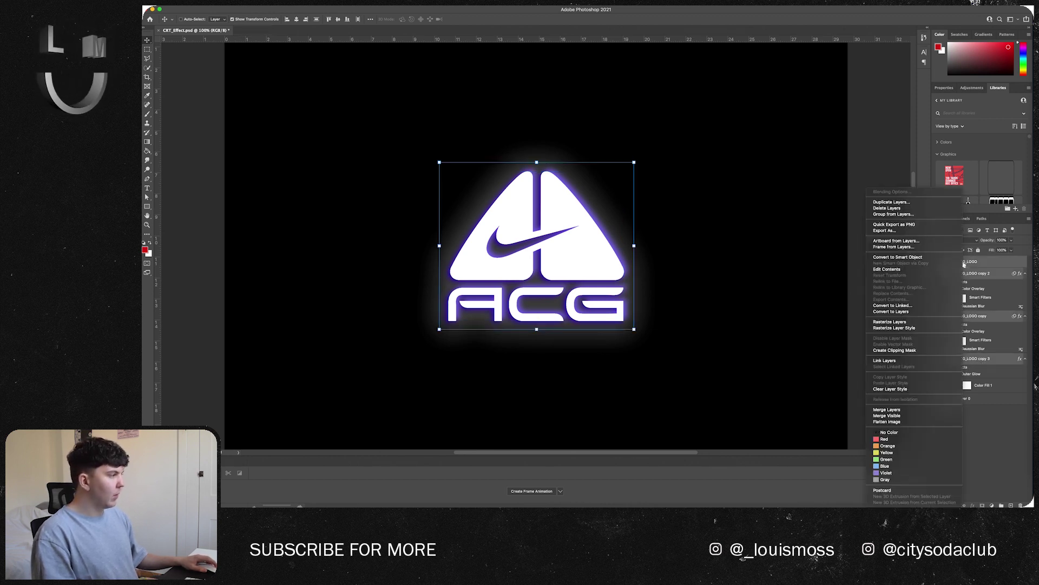
pyautogui.click(912, 257)
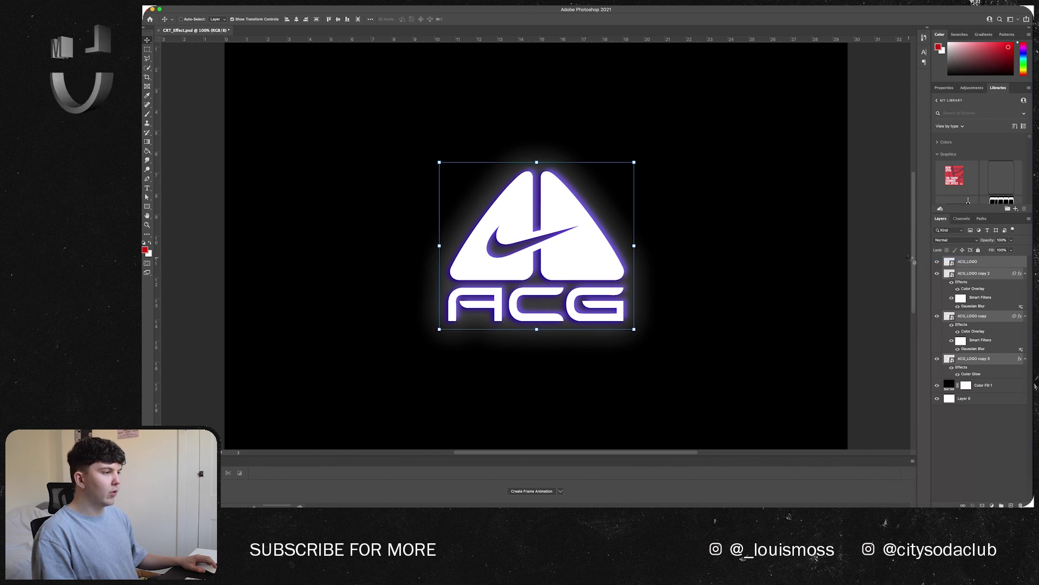
pyautogui.click(997, 346)
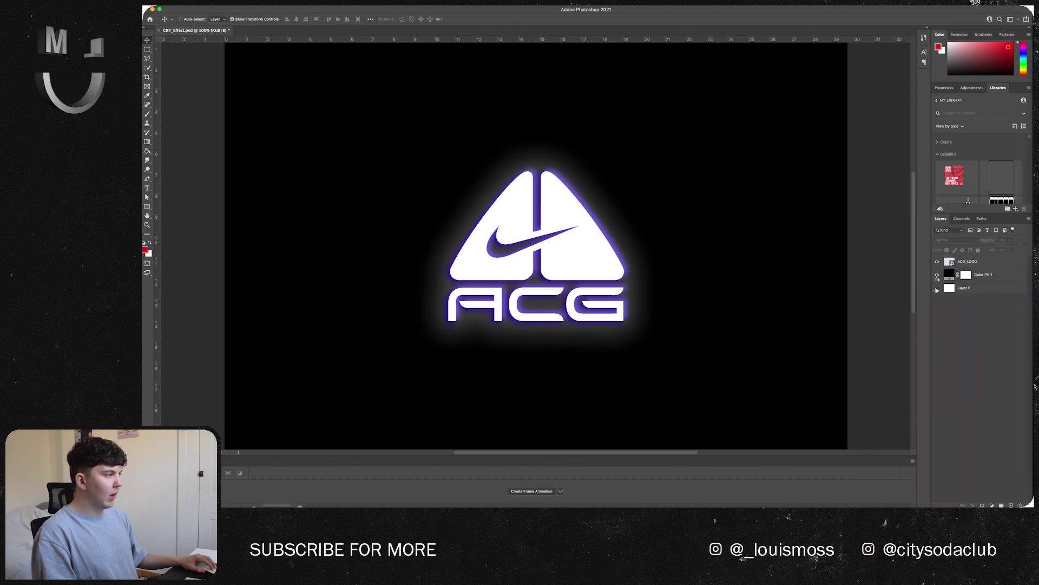
pyautogui.click(937, 276)
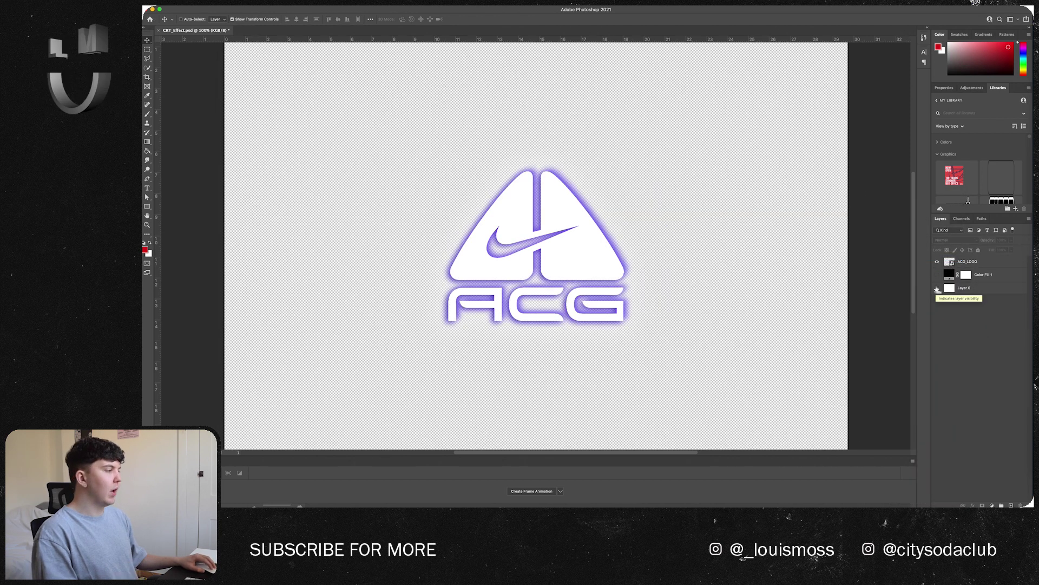
pyautogui.click(936, 287)
pyautogui.click(937, 274)
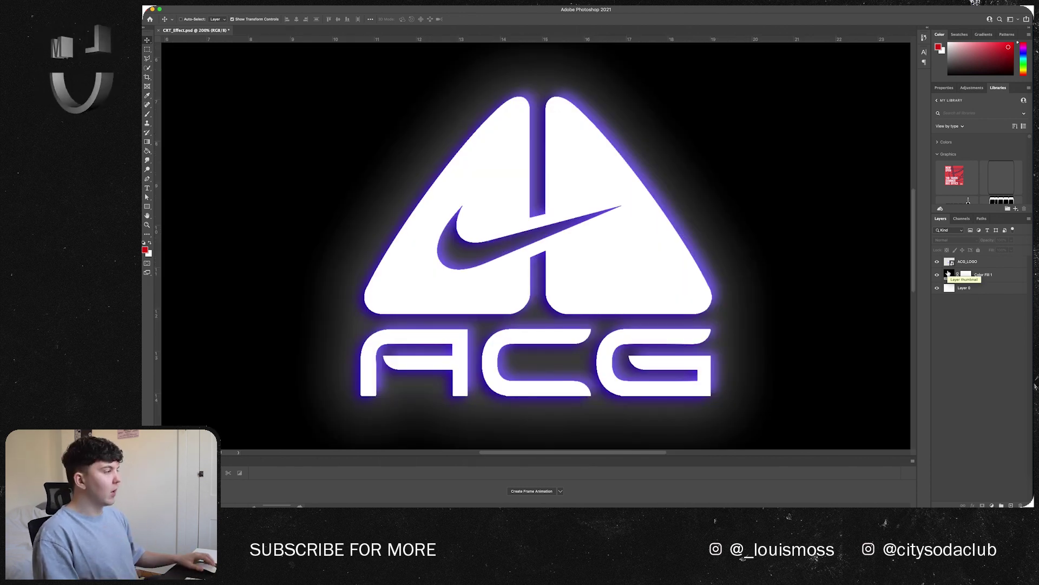
# Inside the ACG_LOGO smart object, change copy 3's Outer Glow colour to light blue 92baf5.
pyautogui.click(948, 262)
pyautogui.doubleClick(948, 264)
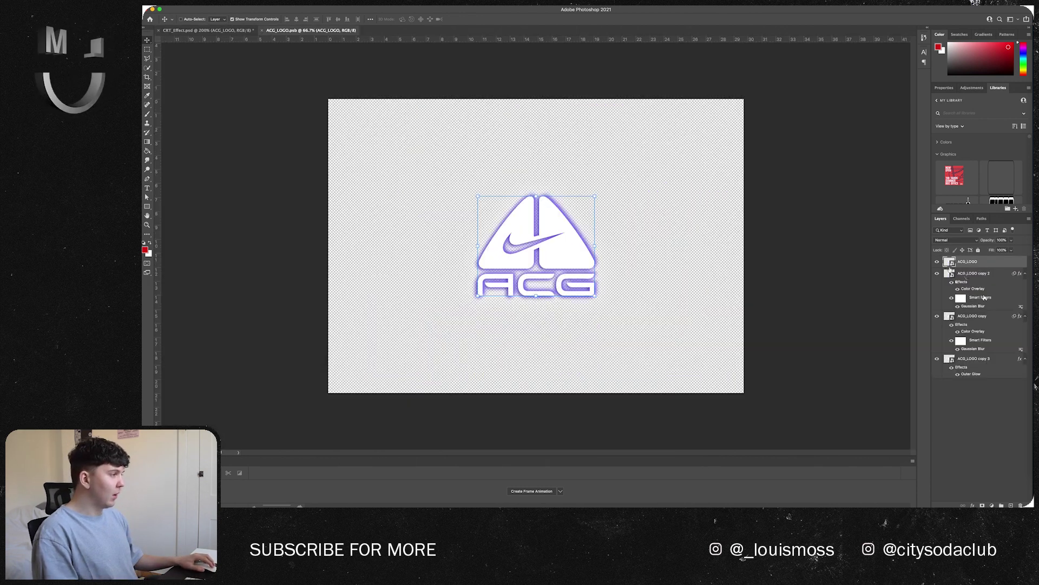
pyautogui.doubleClick(968, 374)
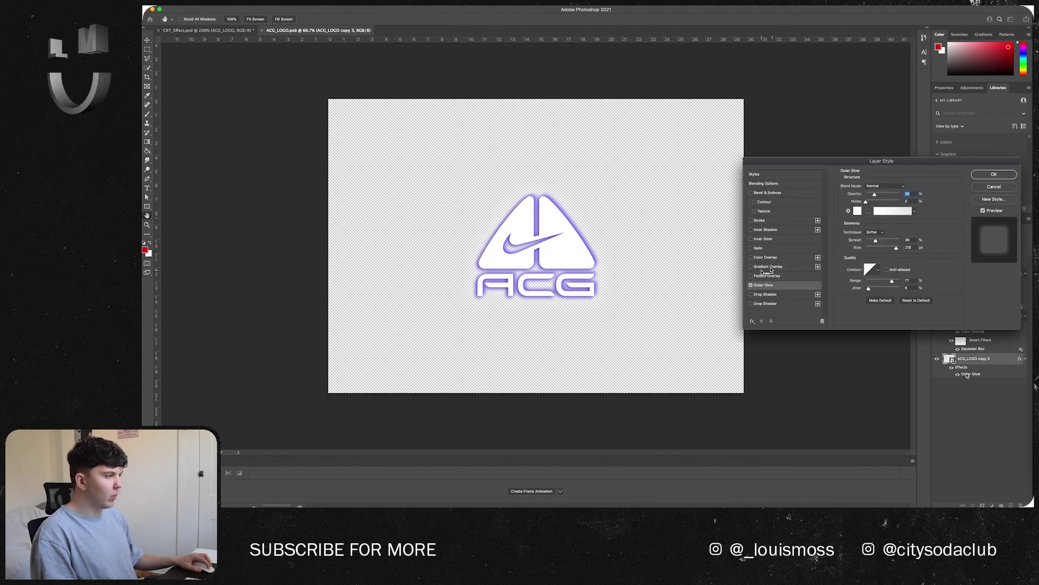
pyautogui.click(858, 211)
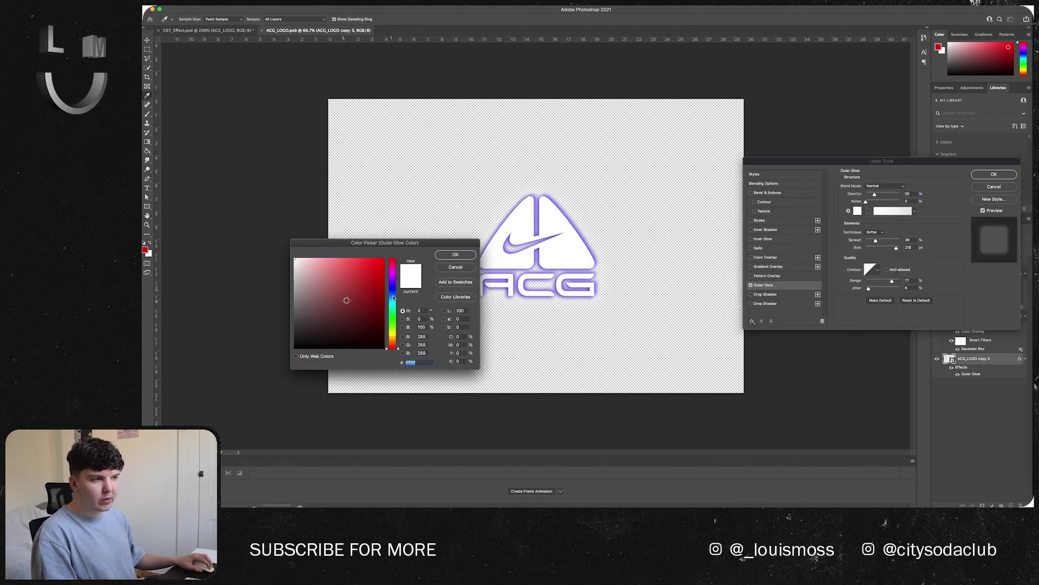
pyautogui.moveTo(391, 320); pyautogui.dragTo(393, 294)
pyautogui.click(331, 263)
pyautogui.click(455, 254)
pyautogui.click(994, 173)
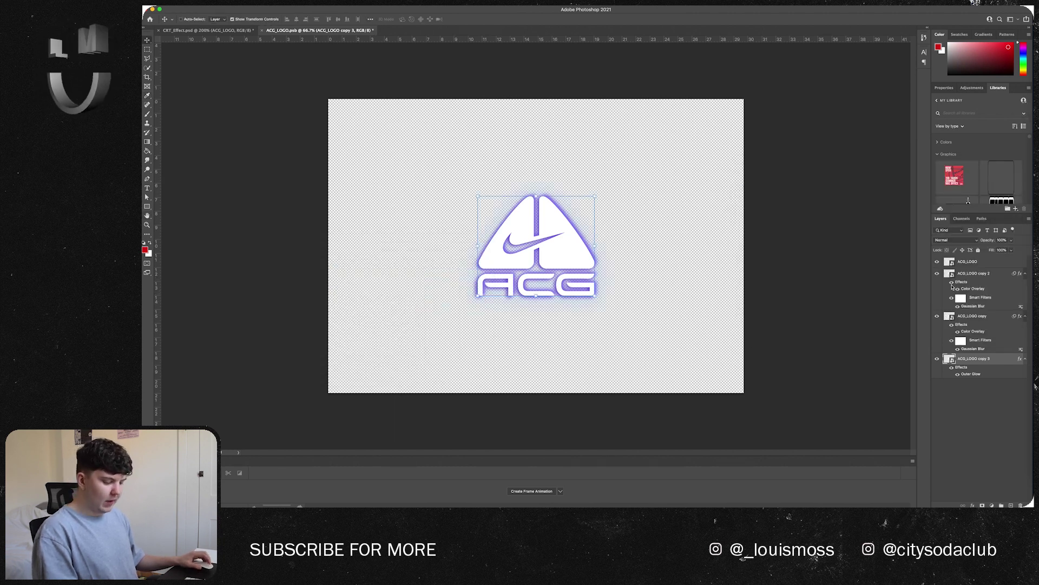
# Save the smart object contents and return to CRT_Effect.psd zoomed out.
pyautogui.hotkey('ctrl', 's')
pyautogui.hotkey('ctrl', 'Tab')
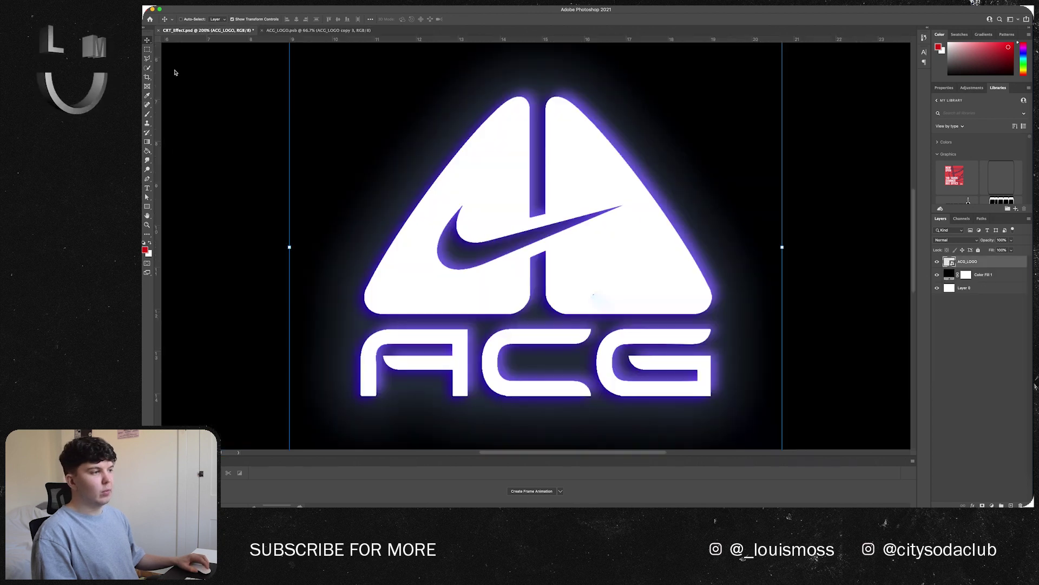
pyautogui.click(994, 374)
pyautogui.hotkey('ctrl', '-')
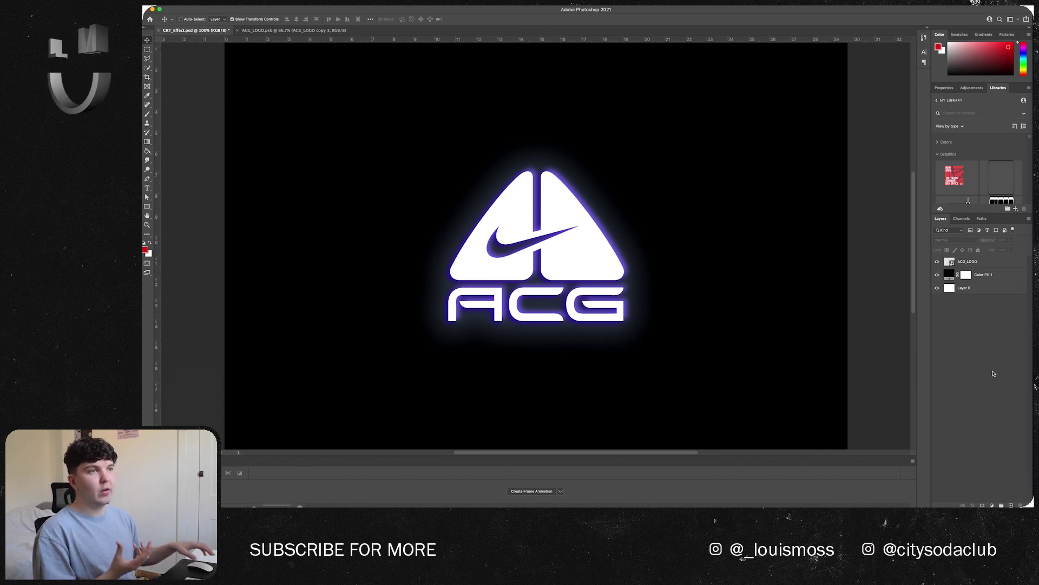
# Create a new white 11 × 8 pixel document and zoom in closely on it.
pyautogui.press('super+n')
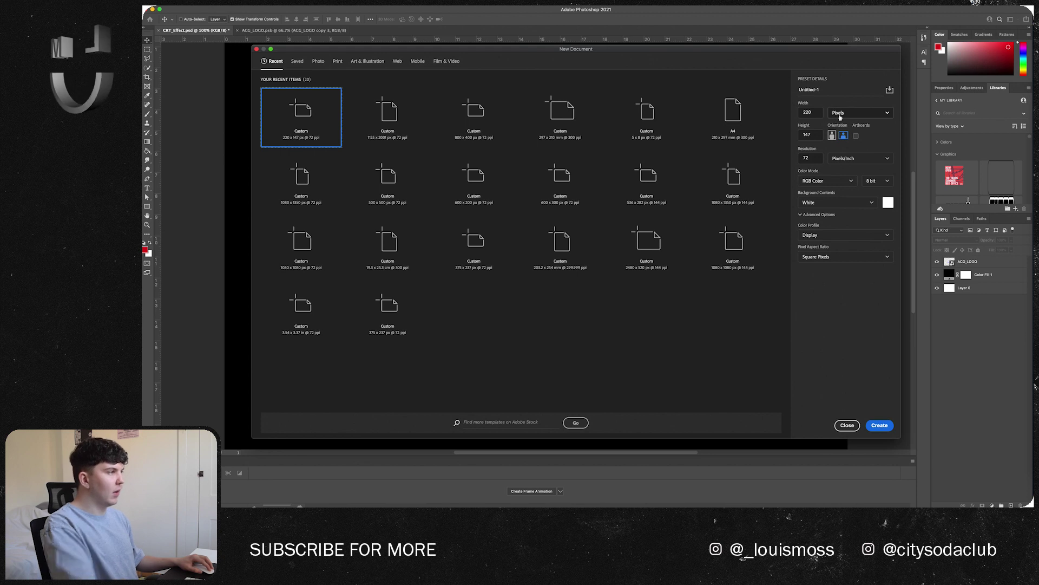
pyautogui.doubleClick(819, 113)
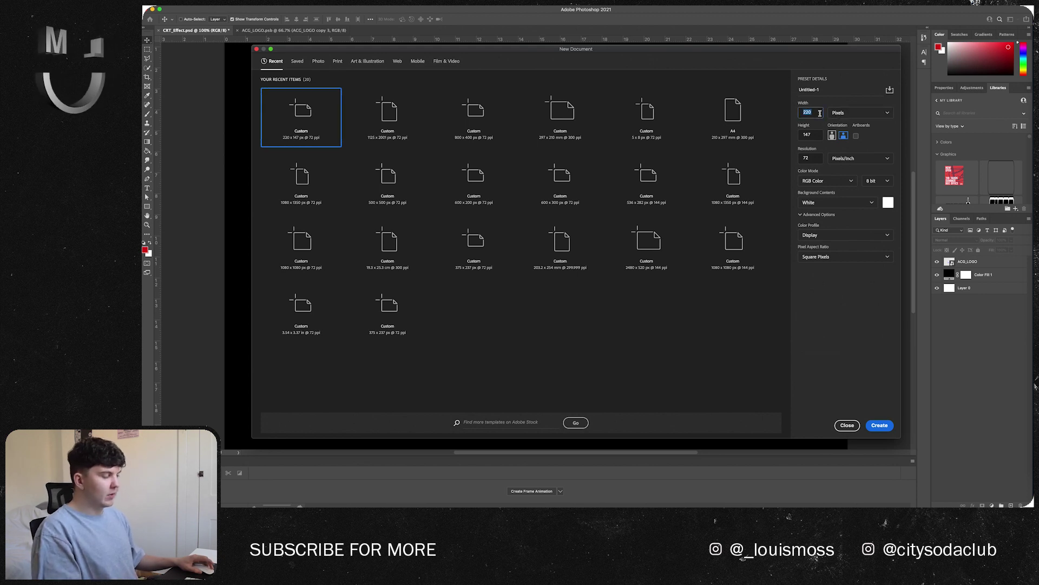
pyautogui.write('11')
pyautogui.press('Tab')
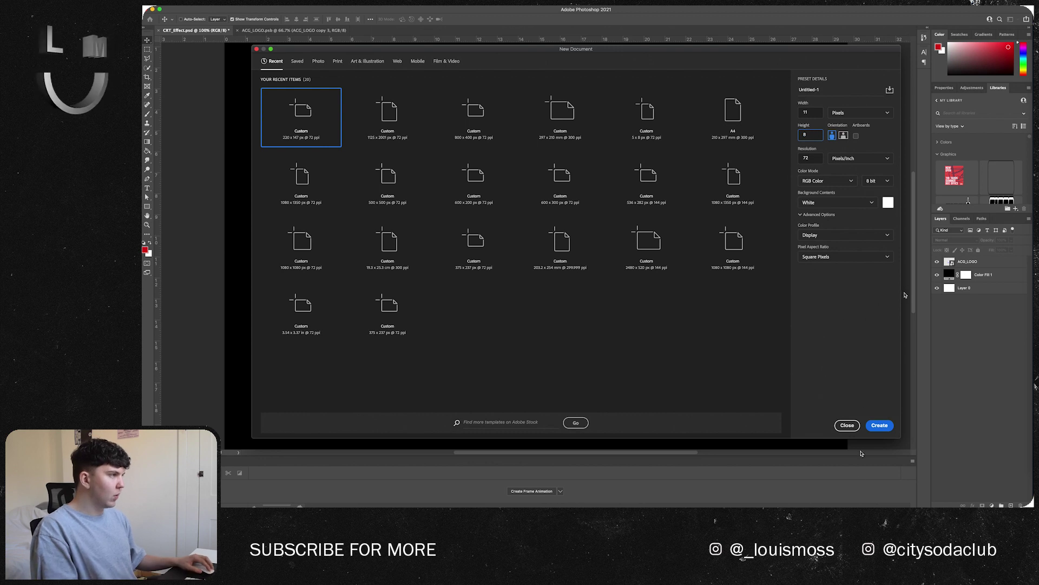
pyautogui.click(876, 426)
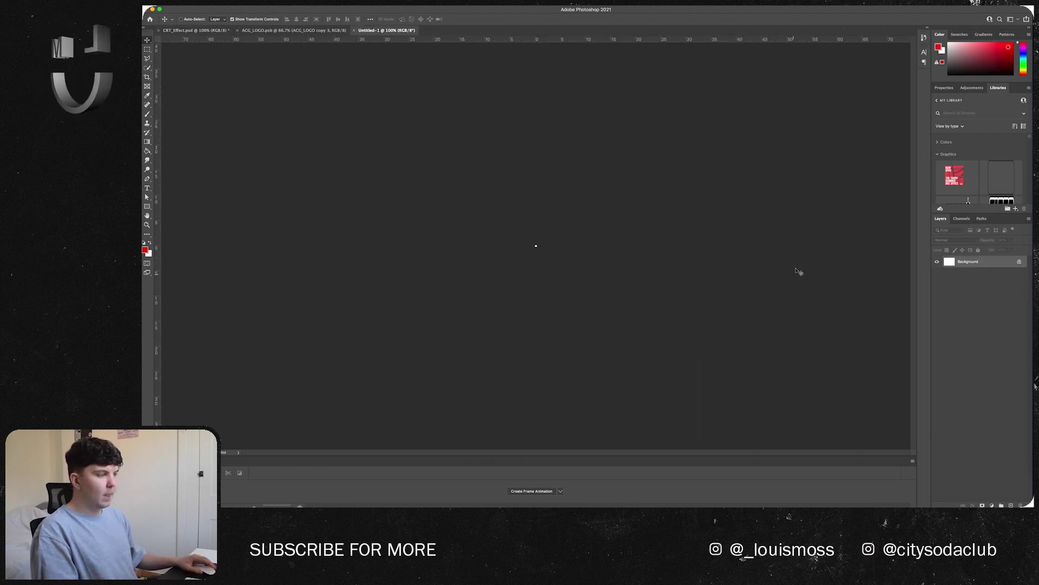
pyautogui.press('super+plus')
pyautogui.press('super+plus')
pyautogui.press('super+plus')
pyautogui.press('super+plus')
pyautogui.press('super+plus')
pyautogui.press('super+plus')
pyautogui.press('super+plus')
pyautogui.press('super+plus')
pyautogui.press('super+plus')
pyautogui.press('super+plus')
pyautogui.press('super+plus')
pyautogui.press('super+plus')
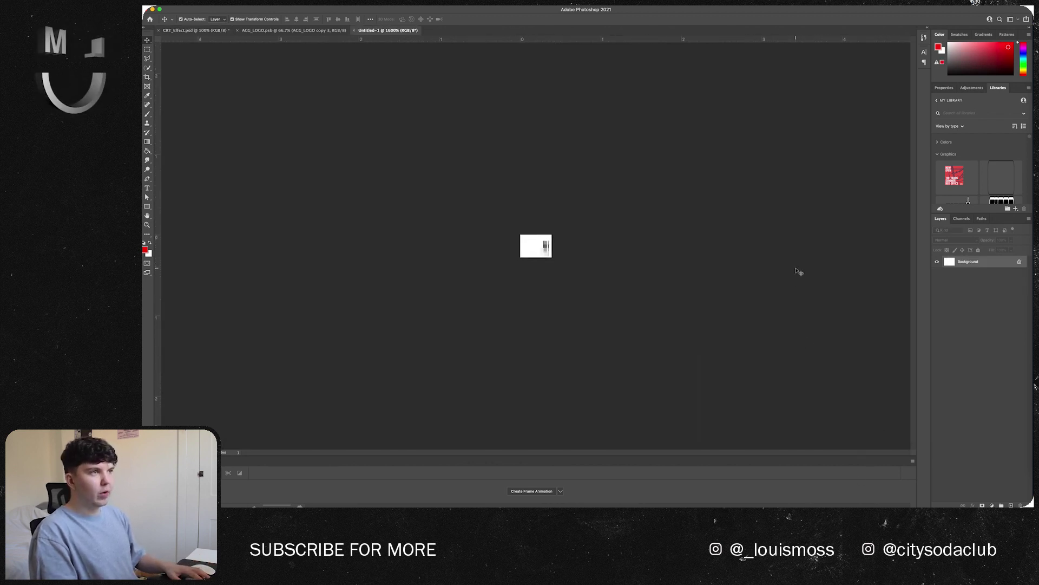
pyautogui.press('super+plus')
pyautogui.press('super+plus')
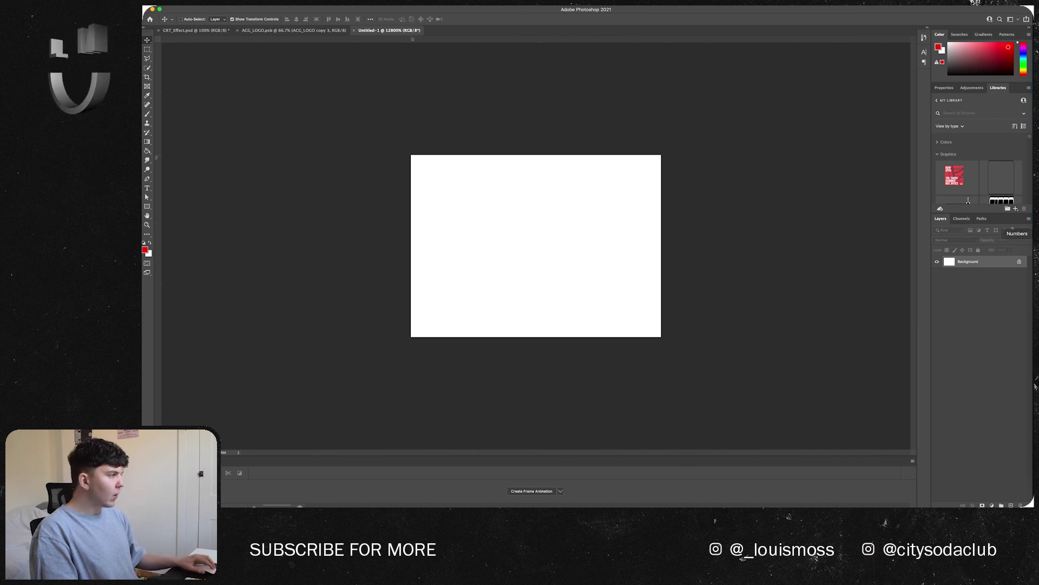
# Unlock the Background into Layer 0 and draw a test red square, undoing an accidental merge.
pyautogui.click(1019, 261)
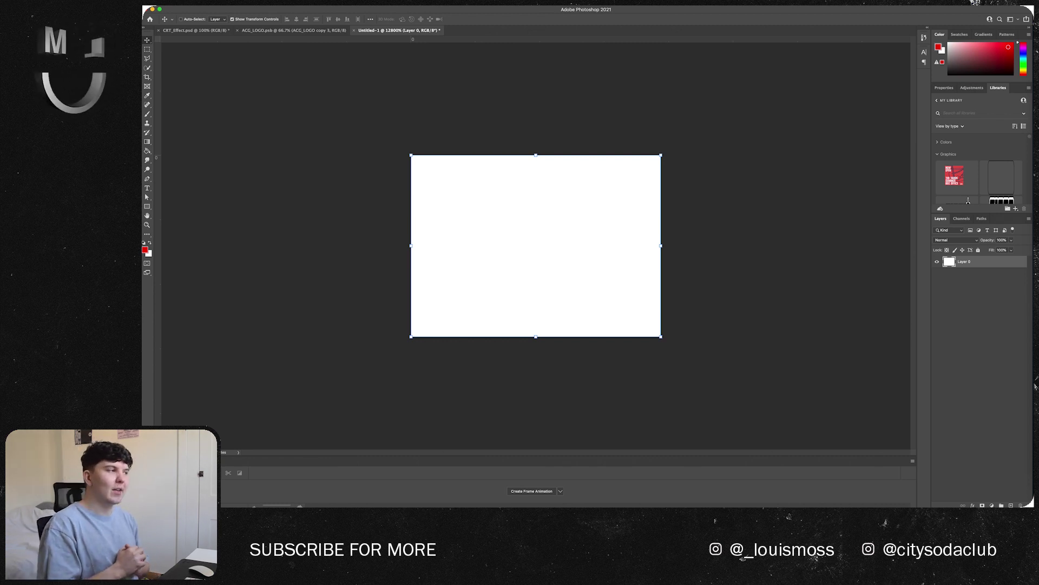
pyautogui.click(613, 276)
pyautogui.click(146, 206)
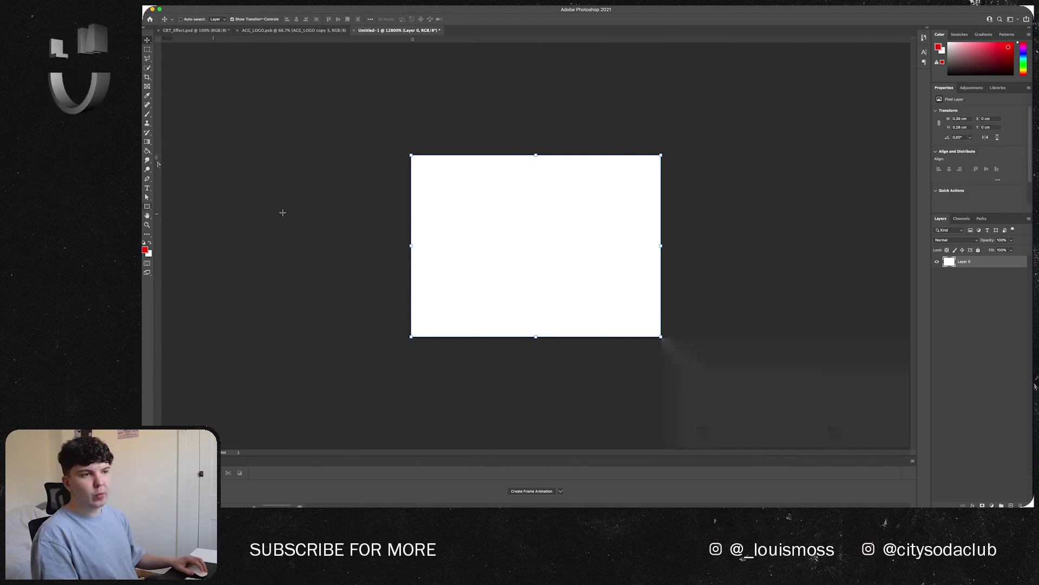
pyautogui.moveTo(413, 178)
pyautogui.mouseDown()
pyautogui.moveTo(435, 182)
pyautogui.moveTo(456, 223)
pyautogui.mouseUp()
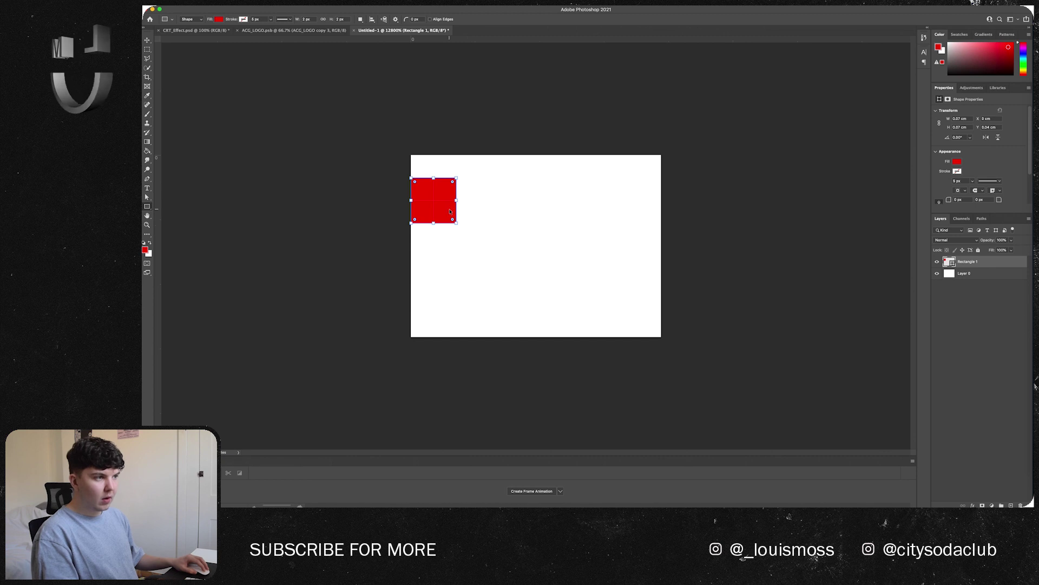
pyautogui.press('super+e')
pyautogui.press('super+z')
pyautogui.press('super+z')
# Draw a tall red Rectangle 1, about 3 × 6 px, near the left with 1.5 px rounded corners.
pyautogui.moveTo(434, 178); pyautogui.dragTo(501, 314)
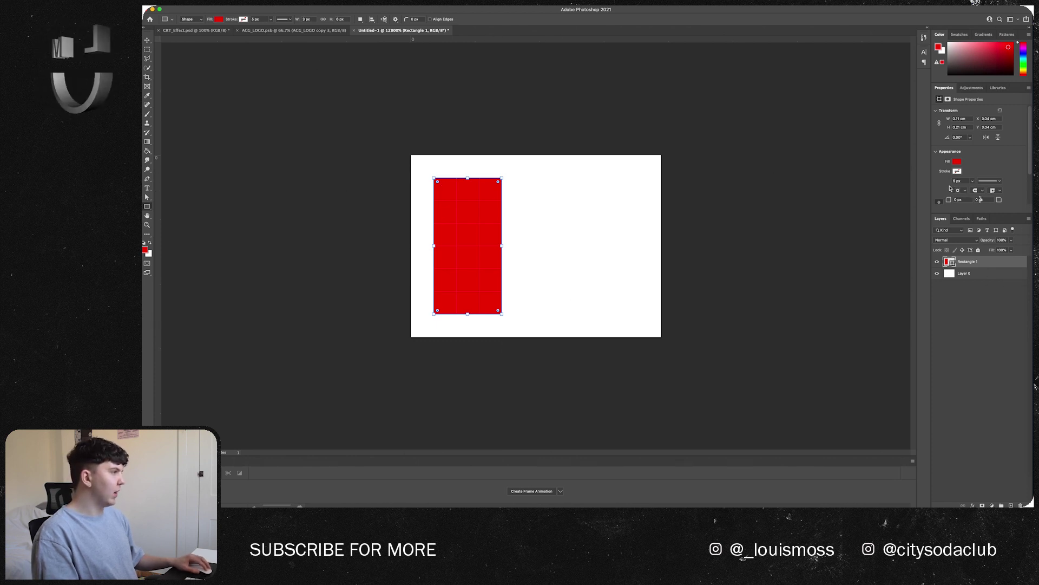
pyautogui.write('6')
pyautogui.press('Return')
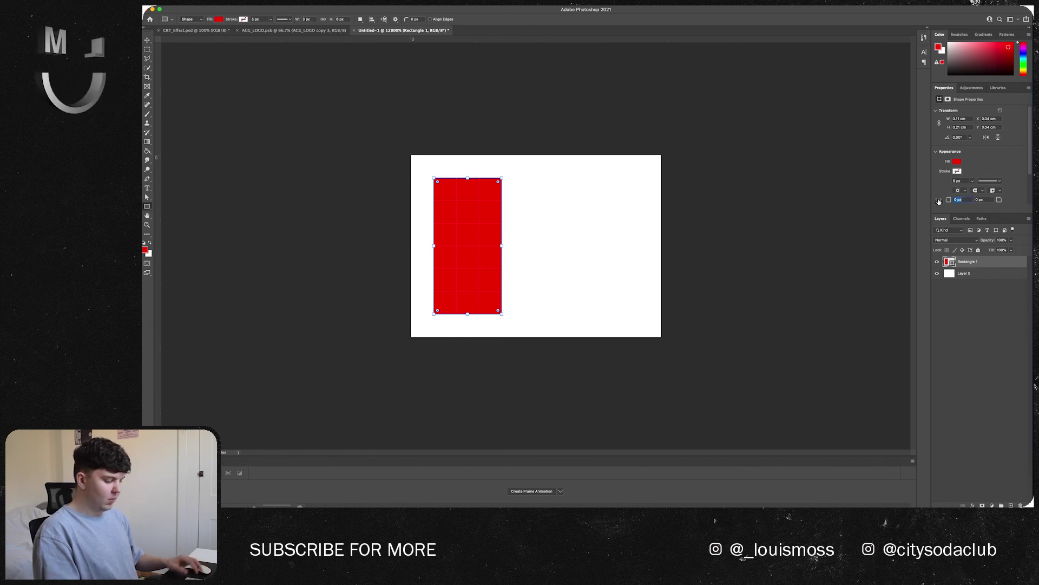
pyautogui.click(810, 165)
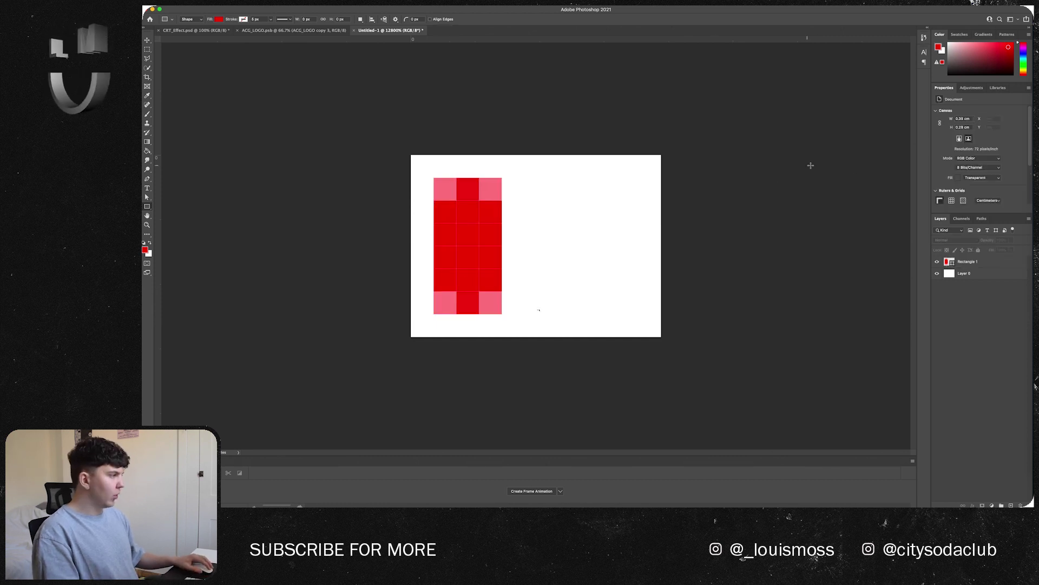
pyautogui.click(987, 263)
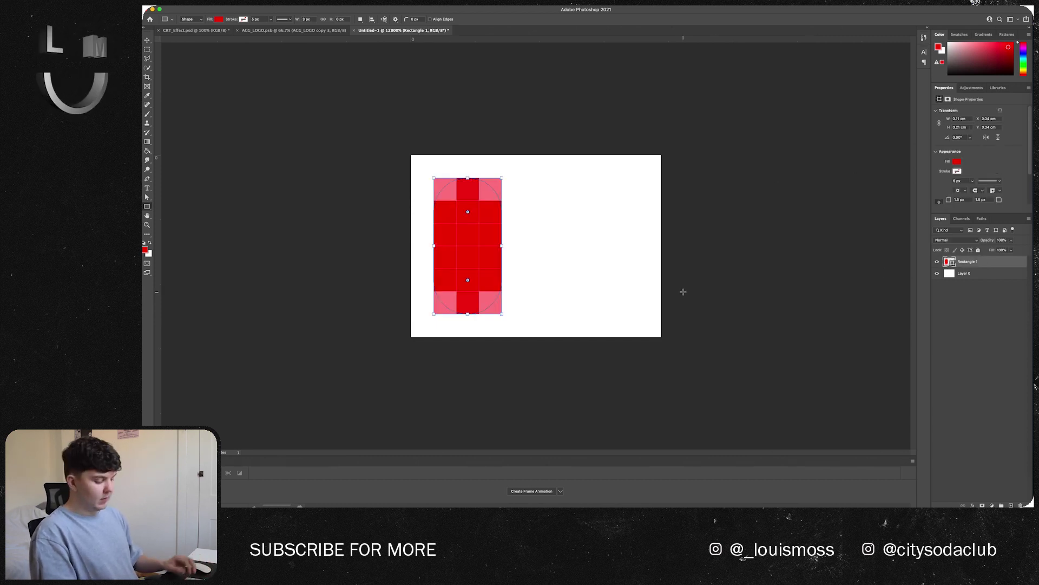
# Duplicate the red bar, move the copy to its right, and fill it blue.
pyautogui.press('super+j')
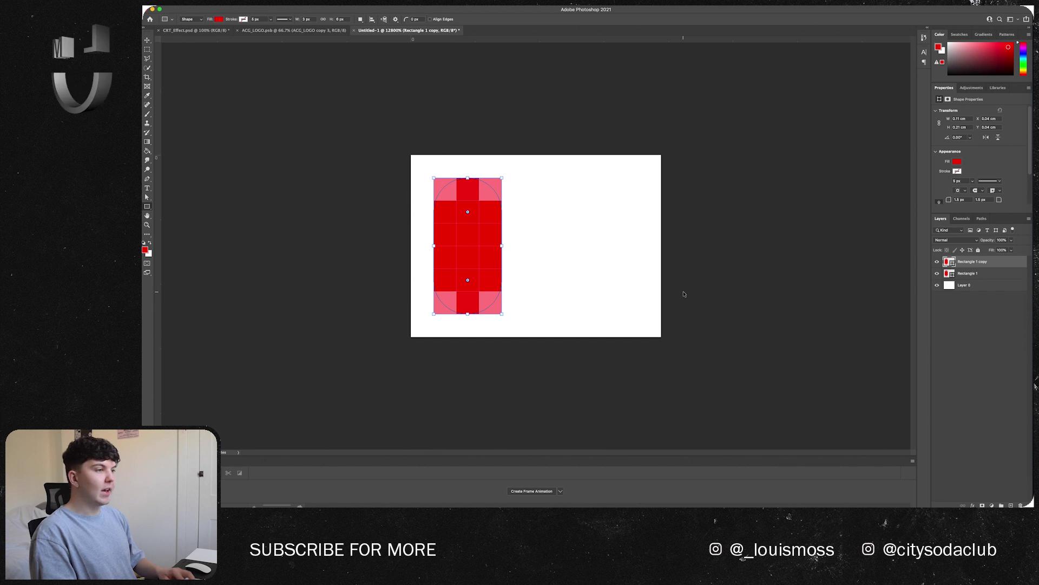
pyautogui.click(148, 39)
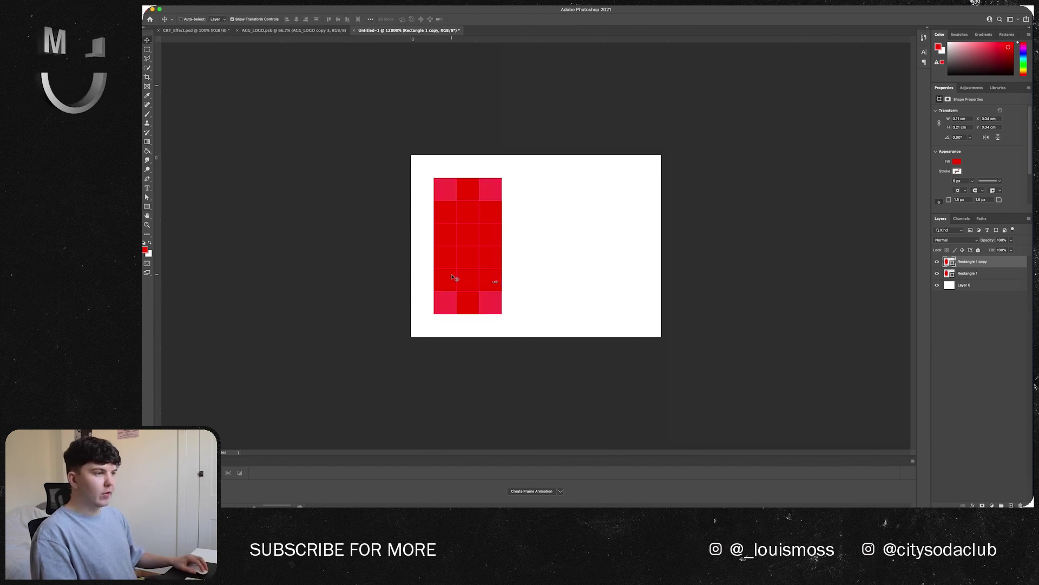
pyautogui.moveTo(461, 279); pyautogui.dragTo(529, 279)
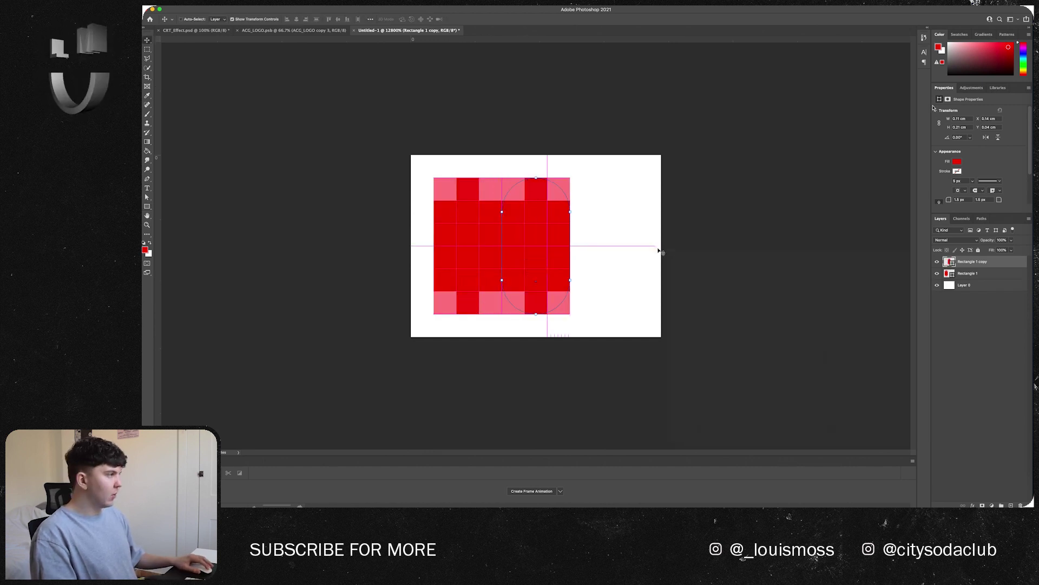
pyautogui.click(957, 162)
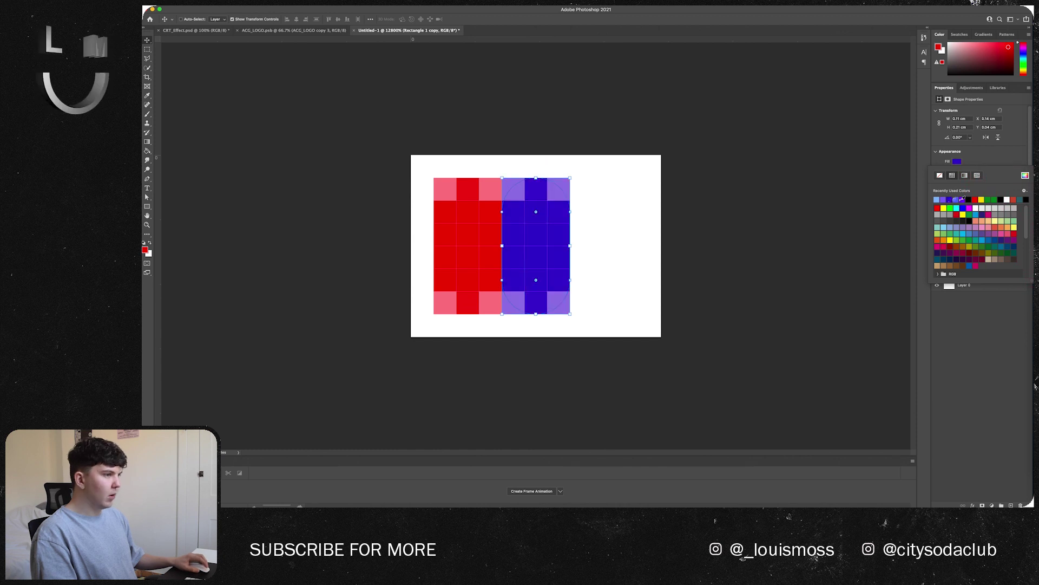
pyautogui.click(951, 200)
pyautogui.click(971, 298)
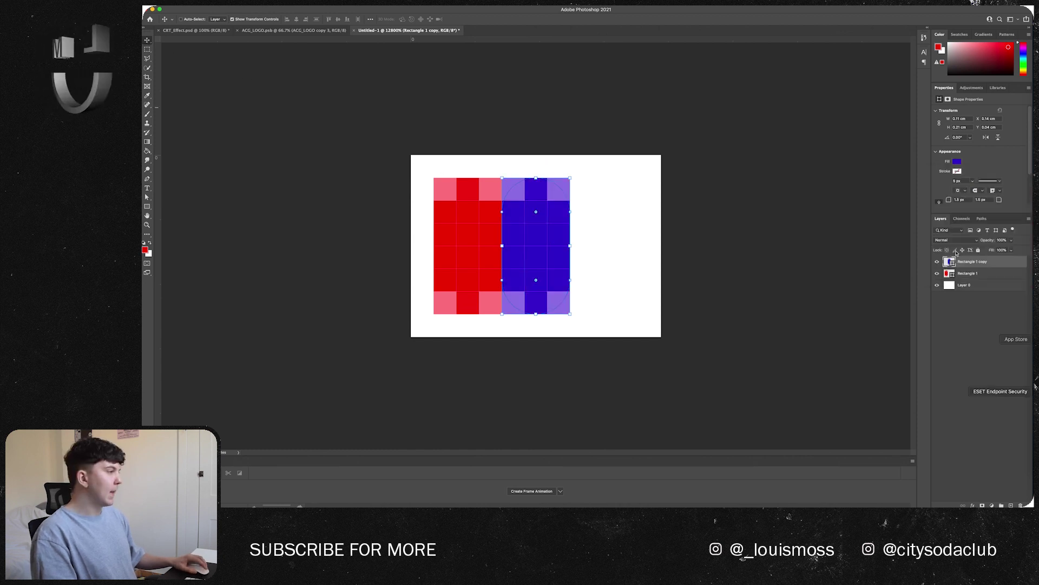
# Add a green copy right of the blue bar and hide the white background layer.
pyautogui.press('super+j')
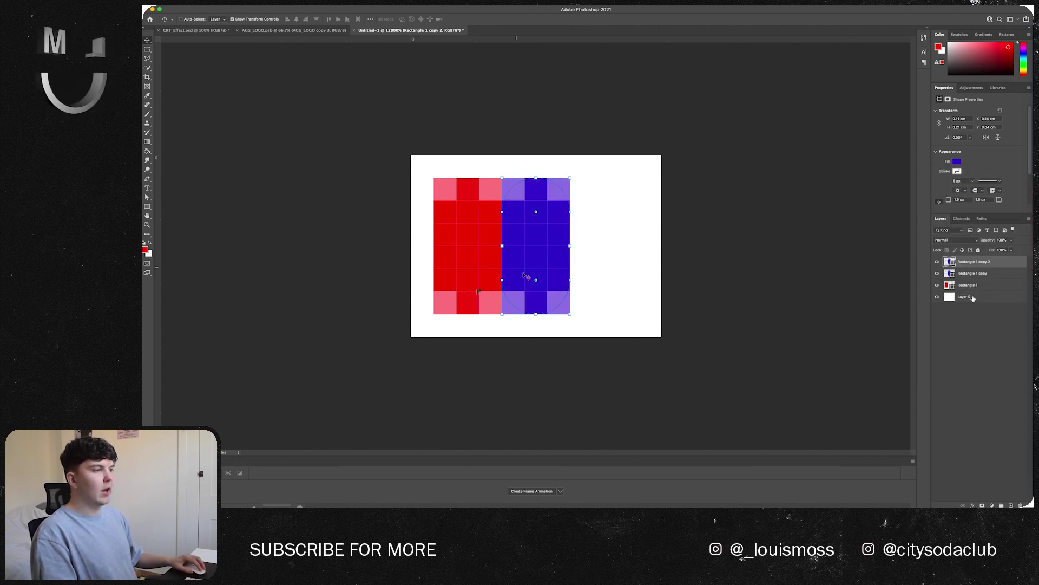
pyautogui.moveTo(524, 276); pyautogui.dragTo(631, 267)
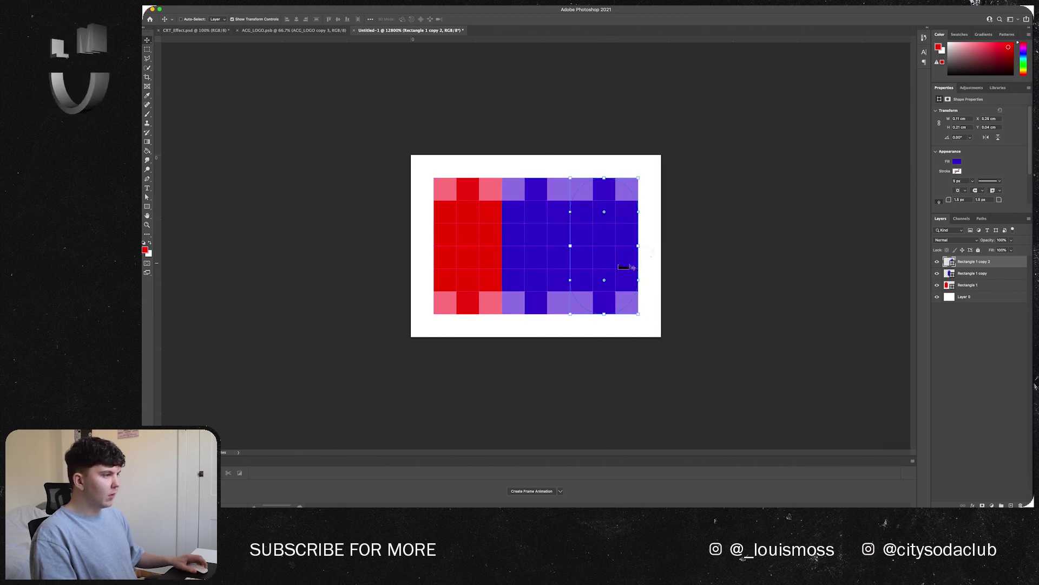
pyautogui.click(957, 162)
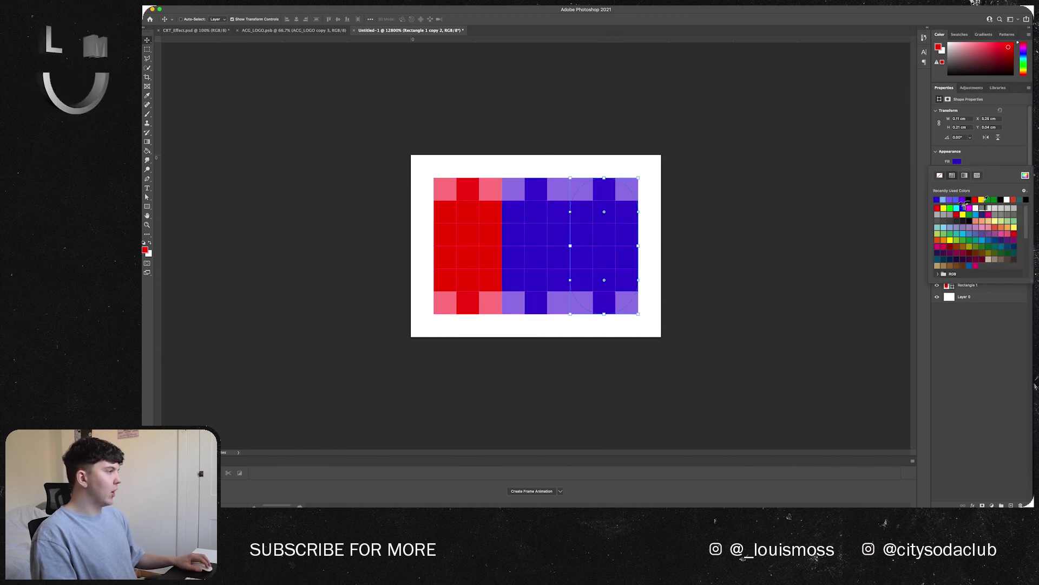
pyautogui.click(990, 199)
pyautogui.click(937, 296)
pyautogui.click(382, 173)
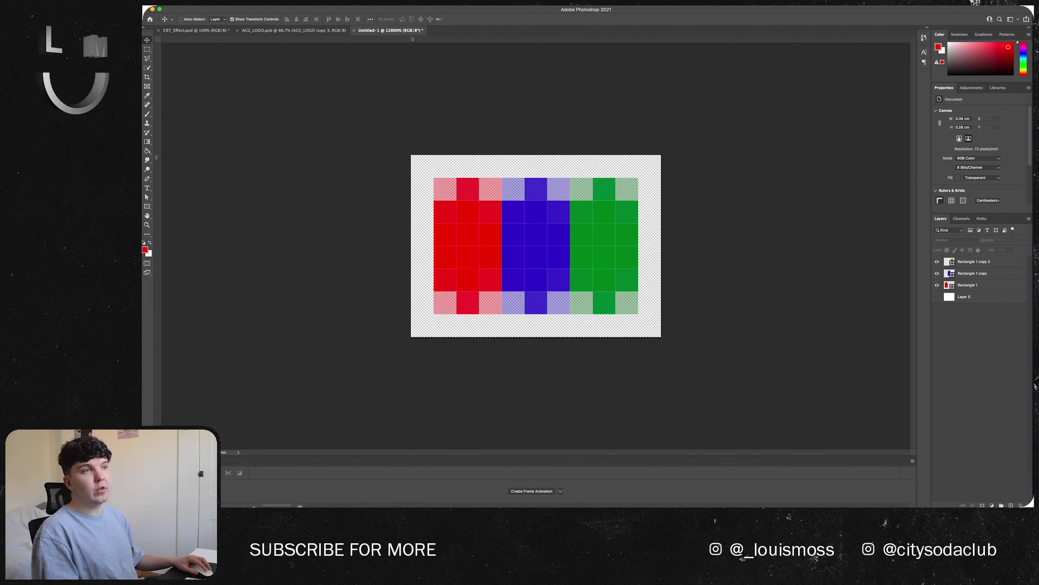
pyautogui.click(210, 5)
# Save the bars as a pattern named 'RGB', then add a new layer in CRT_Effect.psd.
pyautogui.click(238, 204)
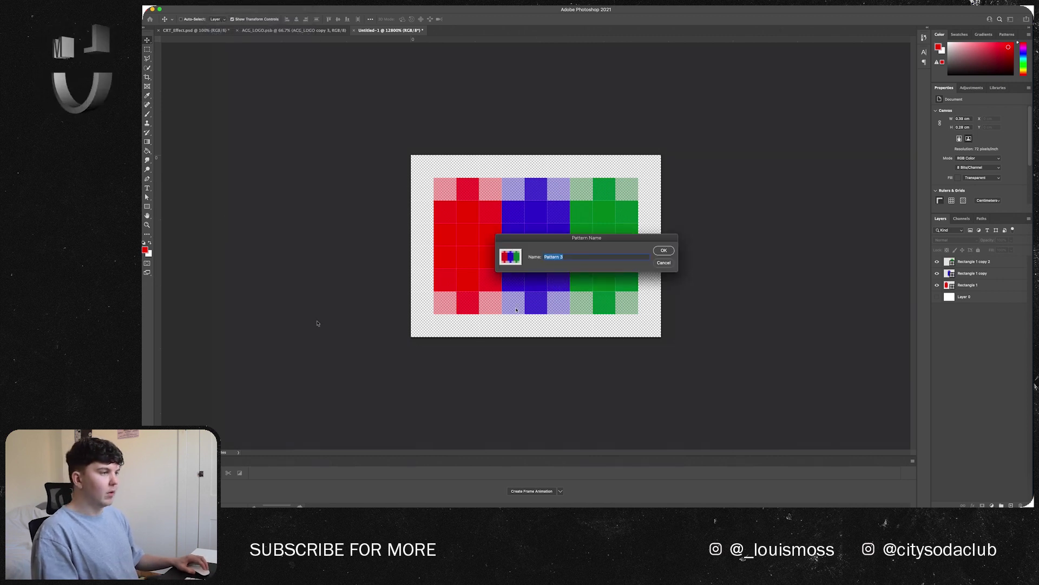
pyautogui.write('RGB')
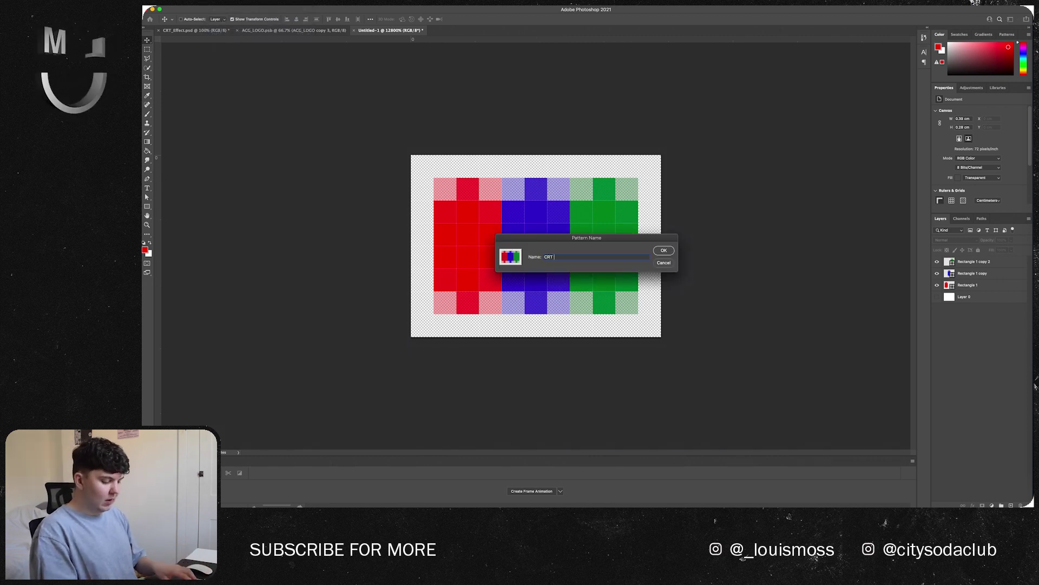
pyautogui.press('Return')
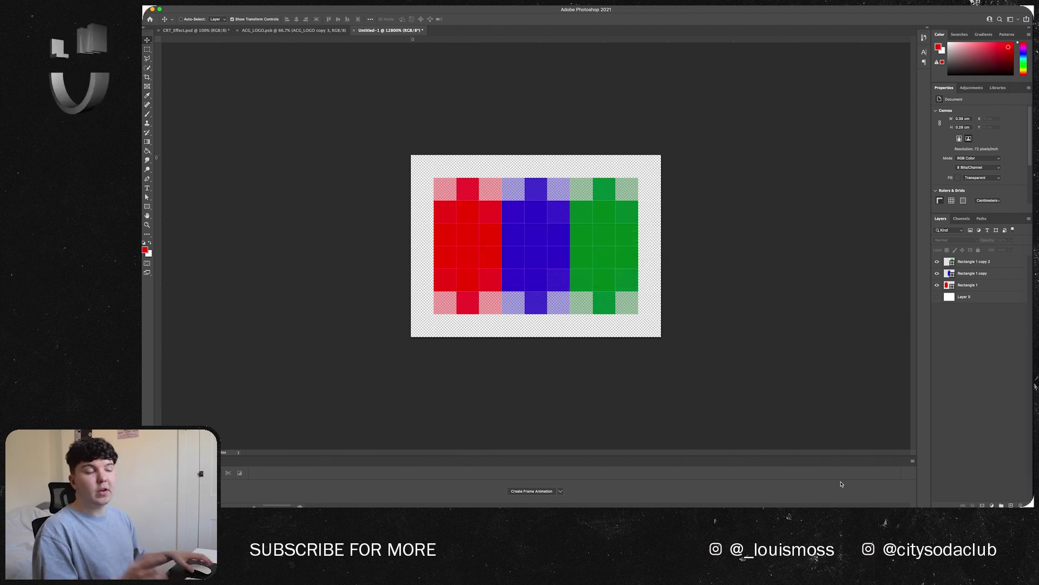
pyautogui.click(193, 31)
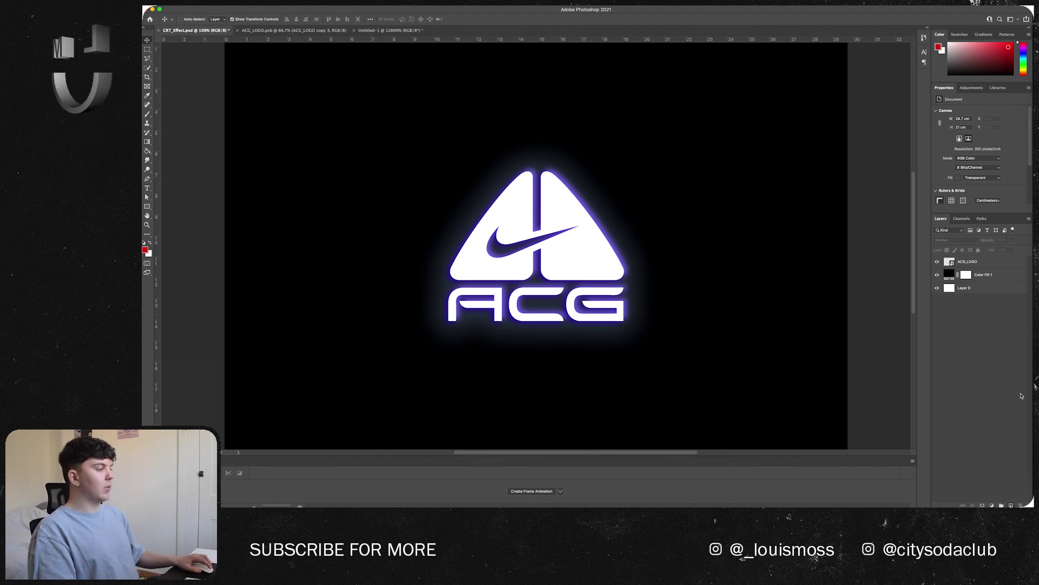
pyautogui.click(1010, 505)
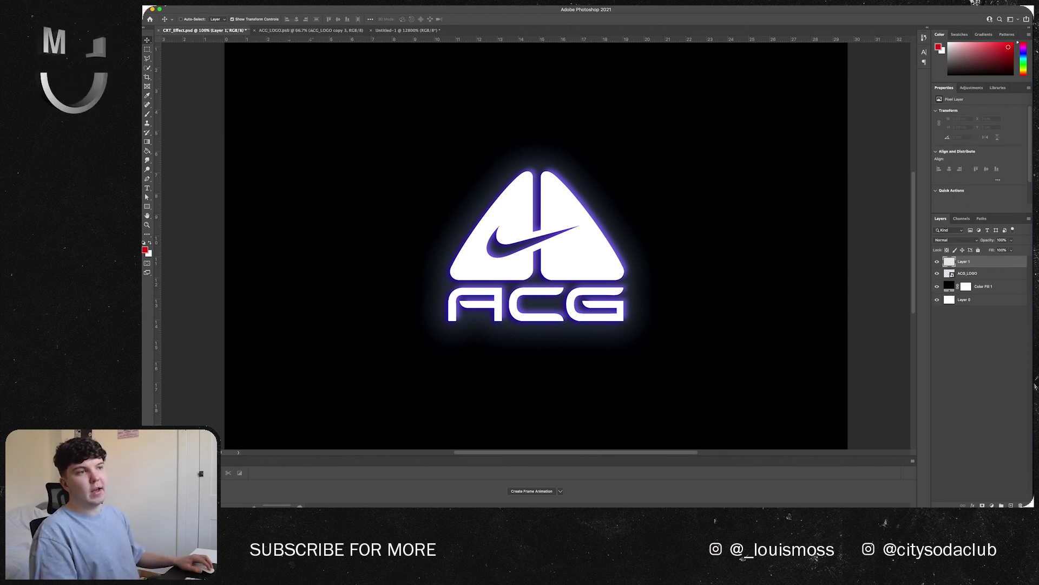
# Set up Edit > Fill with Pattern contents using the RGB custom pattern.
pyautogui.click(212, 4)
pyautogui.click(243, 115)
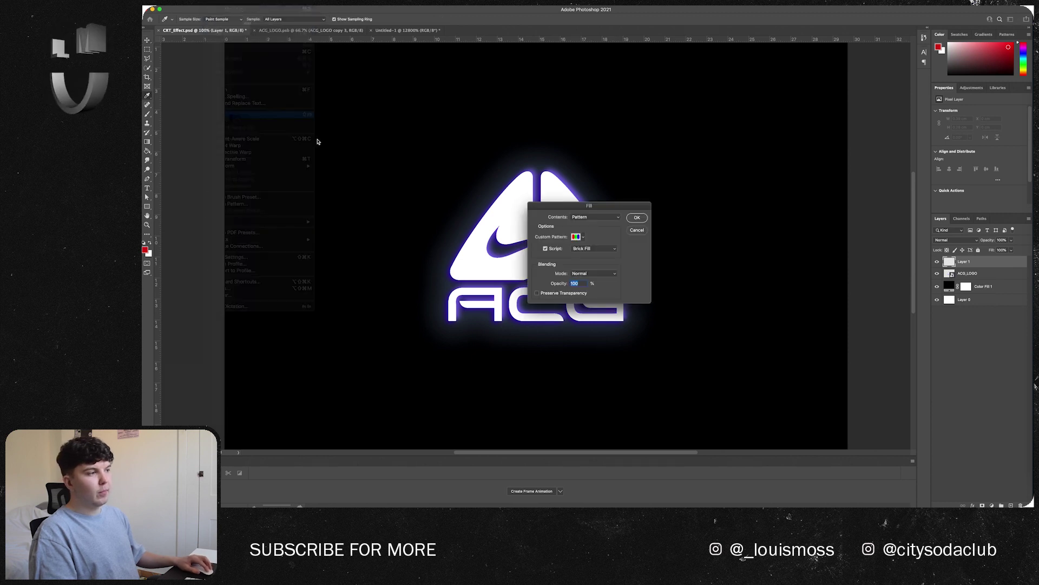
pyautogui.click(581, 219)
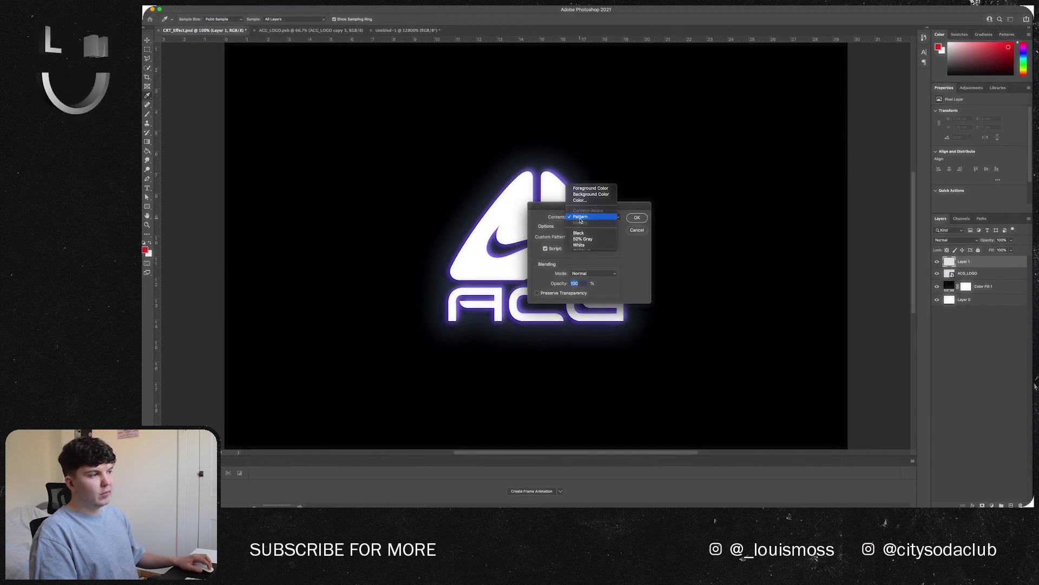
pyautogui.click(541, 211)
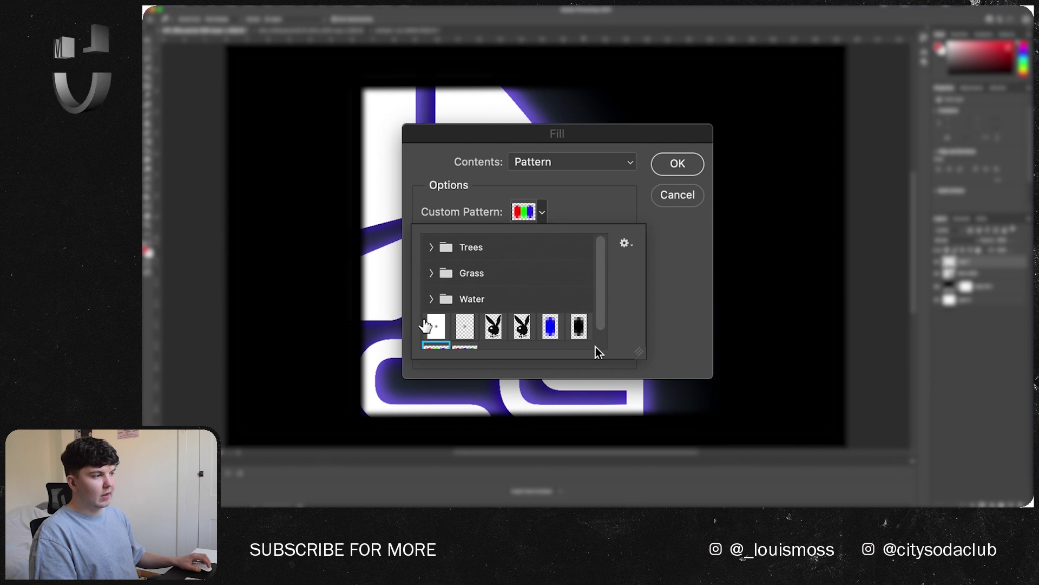
pyautogui.scroll(-2, 595, 347)
pyautogui.click(648, 301)
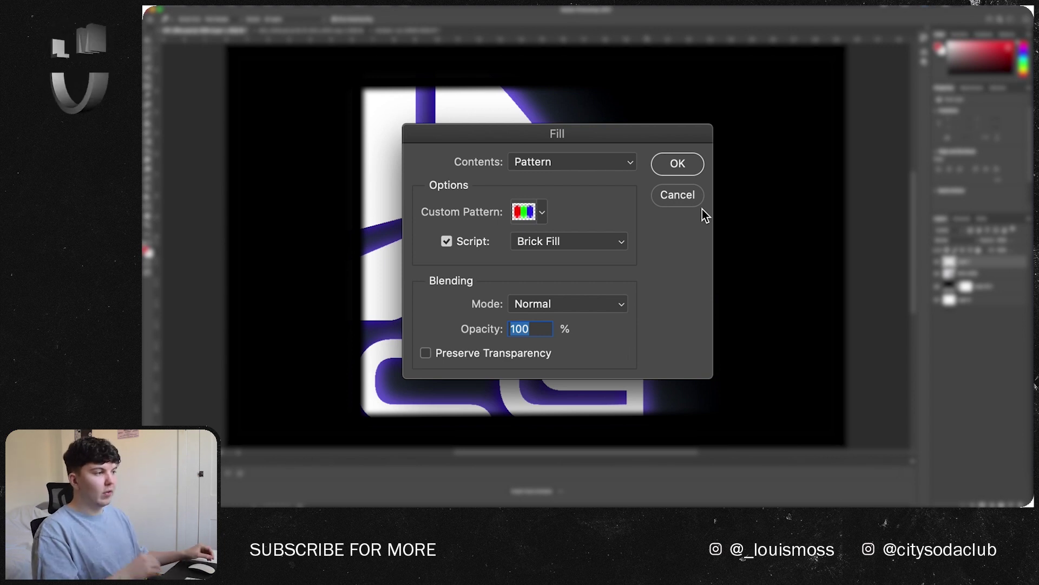
# Brick-fill Layer 1 with the RGB pattern at scale 1 and -50% row offset.
pyautogui.click(677, 164)
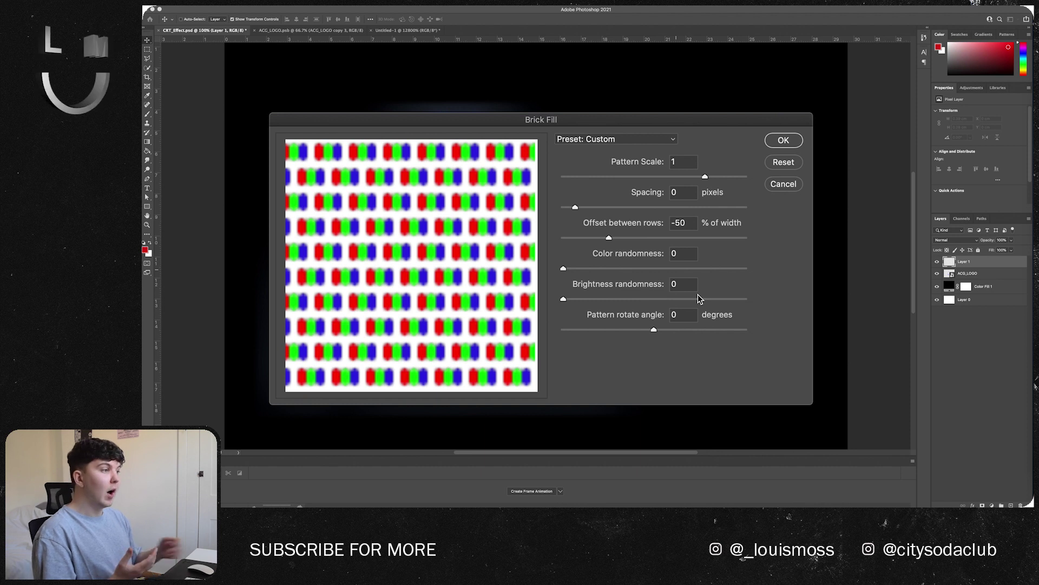
pyautogui.moveTo(685, 178)
pyautogui.mouseDown()
pyautogui.moveTo(641, 178)
pyautogui.moveTo(705, 179)
pyautogui.mouseUp()
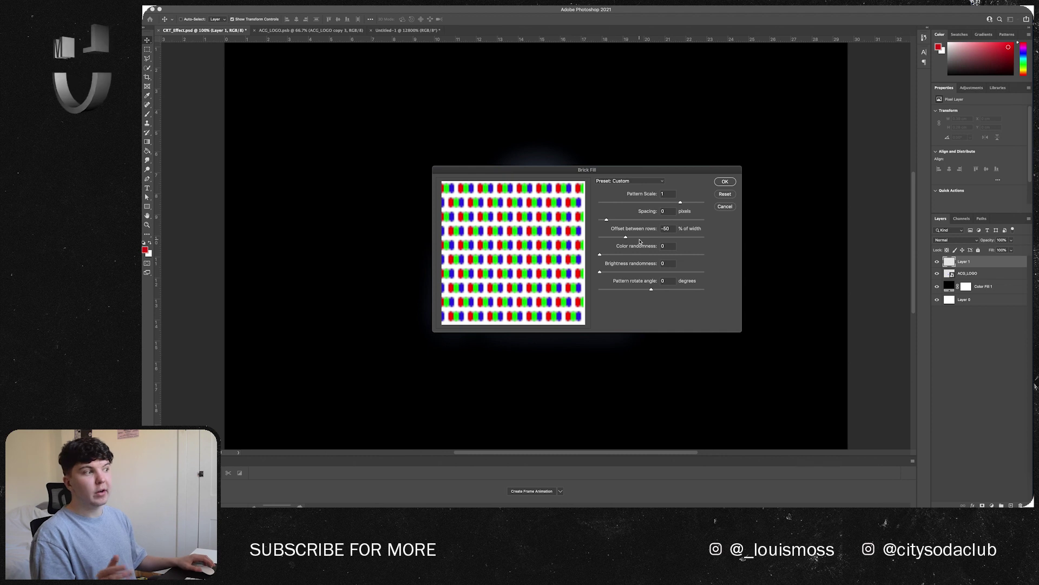
pyautogui.moveTo(626, 237); pyautogui.dragTo(599, 238)
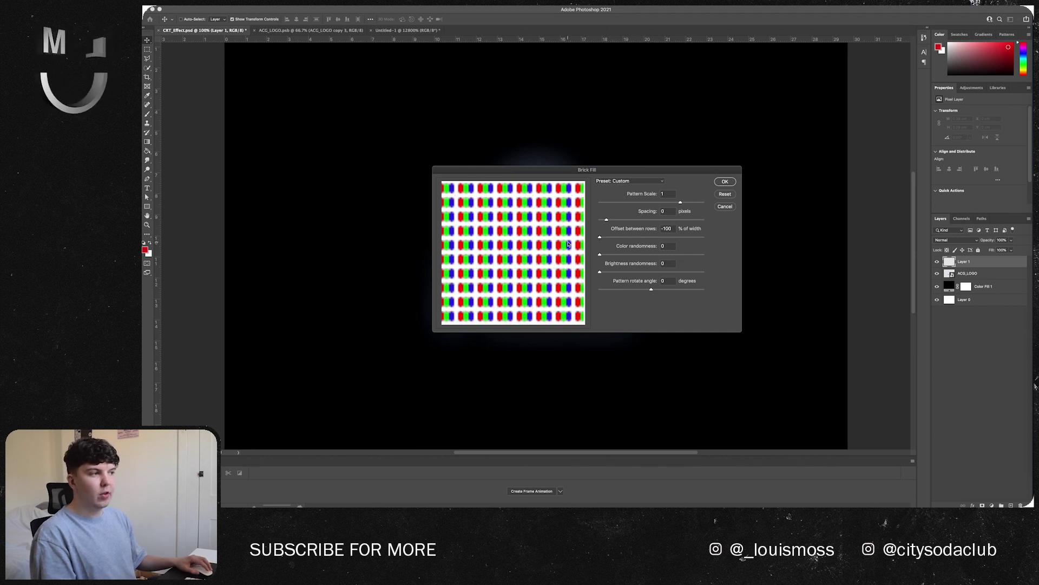
pyautogui.doubleClick(667, 229)
pyautogui.write('-50')
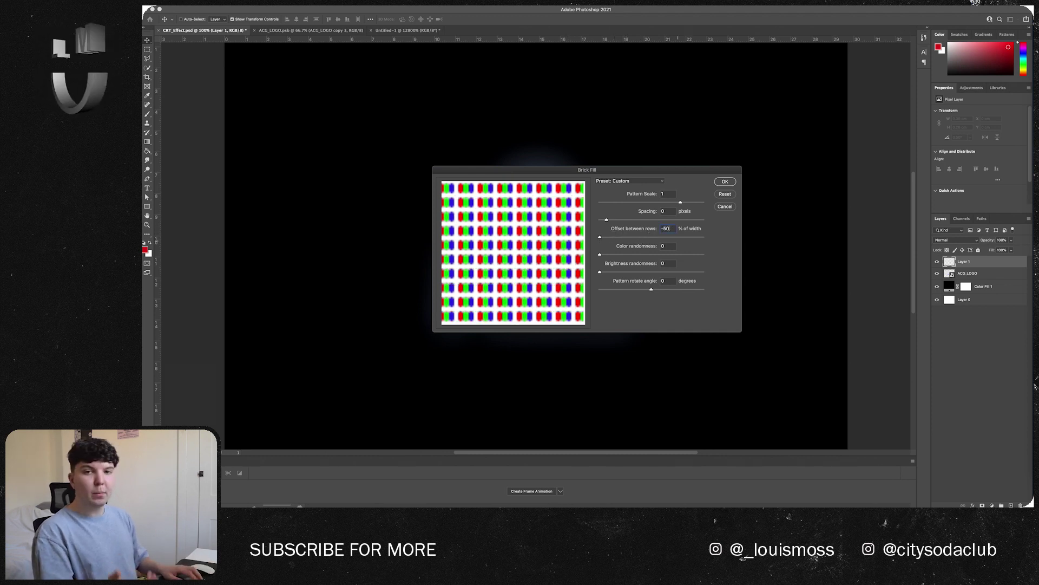
pyautogui.click(724, 181)
pyautogui.press('super+plus')
pyautogui.press('super+plus')
pyautogui.press('super+plus')
pyautogui.press('super+plus')
pyautogui.press('super+plus')
pyautogui.press('super+plus')
pyautogui.press('super+plus')
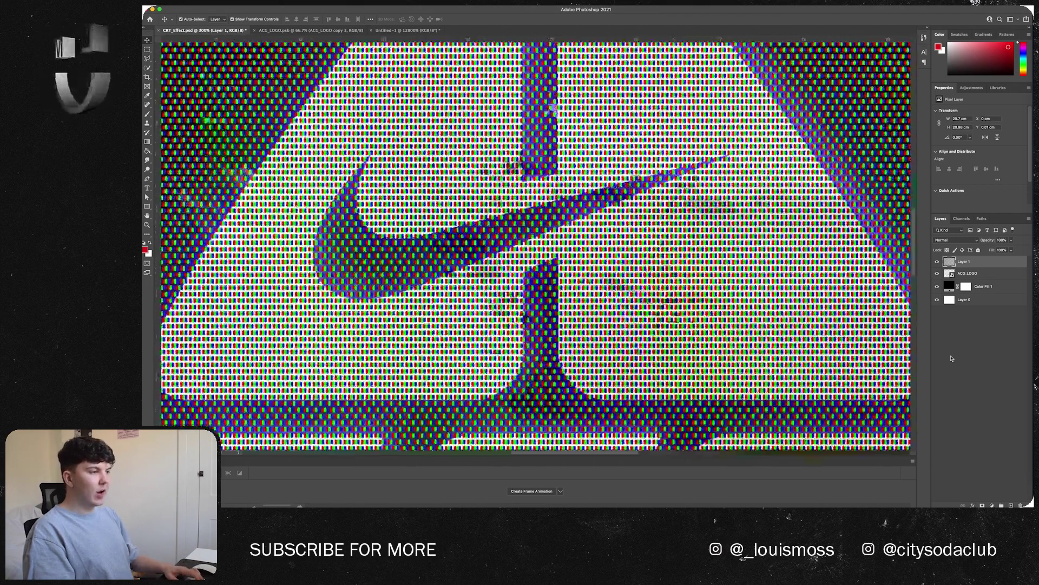
# Create a clipping mask of Layer 1 onto ACG_LOGO so stripes show only inside the logo.
pyautogui.press('super+minus')
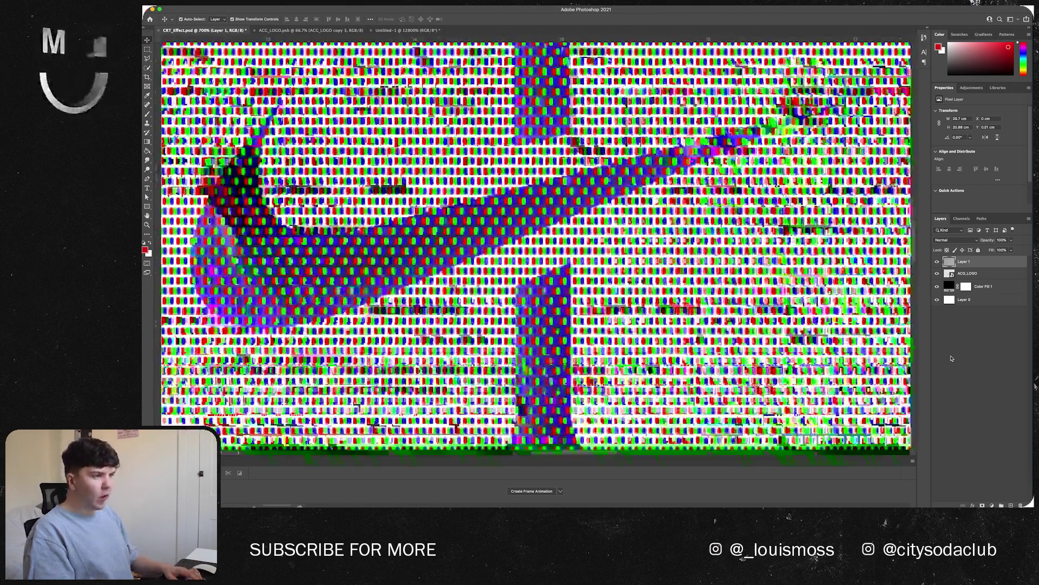
pyautogui.press('super+minus')
pyautogui.press('super+minus')
pyautogui.press('super+minus')
pyautogui.press('super+minus')
pyautogui.press('super+minus')
pyautogui.press('super+minus')
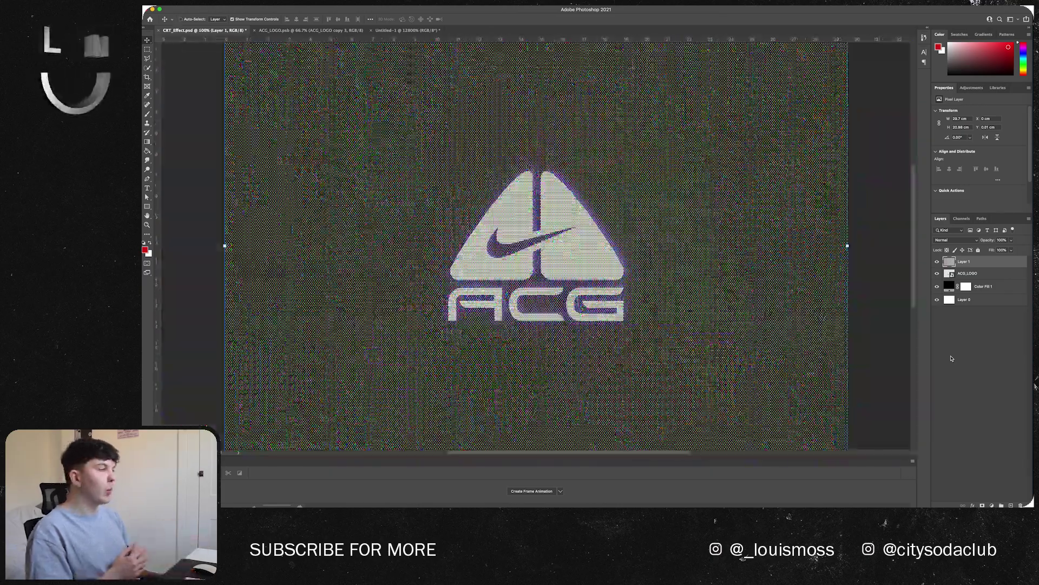
pyautogui.rightClick(1004, 267)
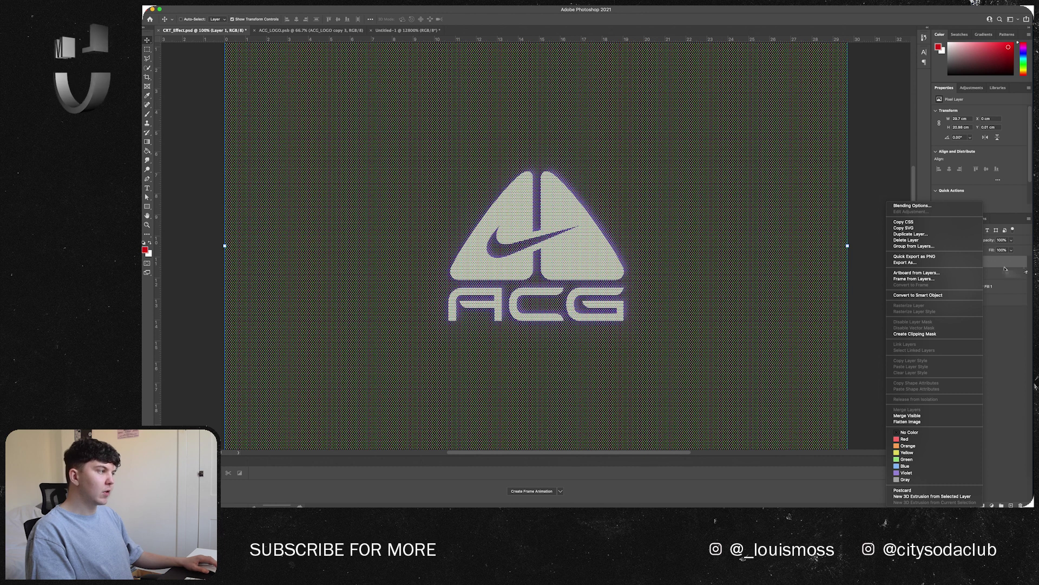
pyautogui.click(909, 334)
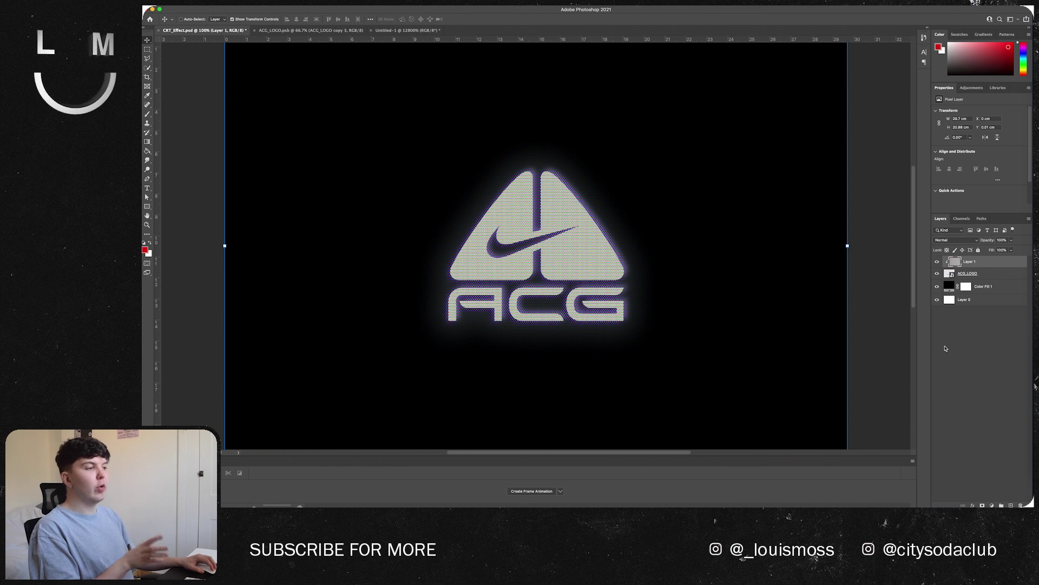
pyautogui.click(947, 345)
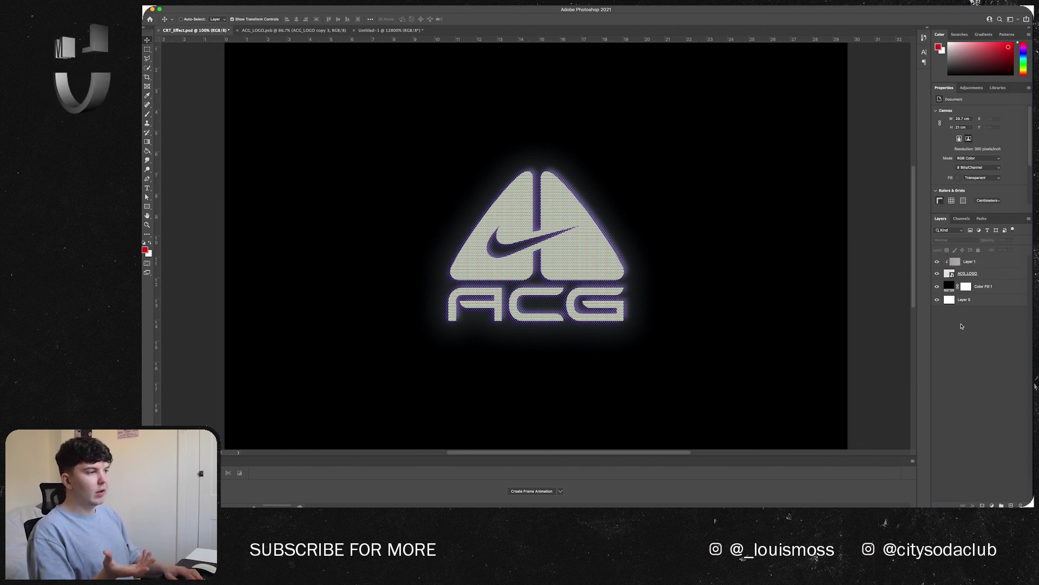
pyautogui.press('super+equal')
pyautogui.press('super+equal')
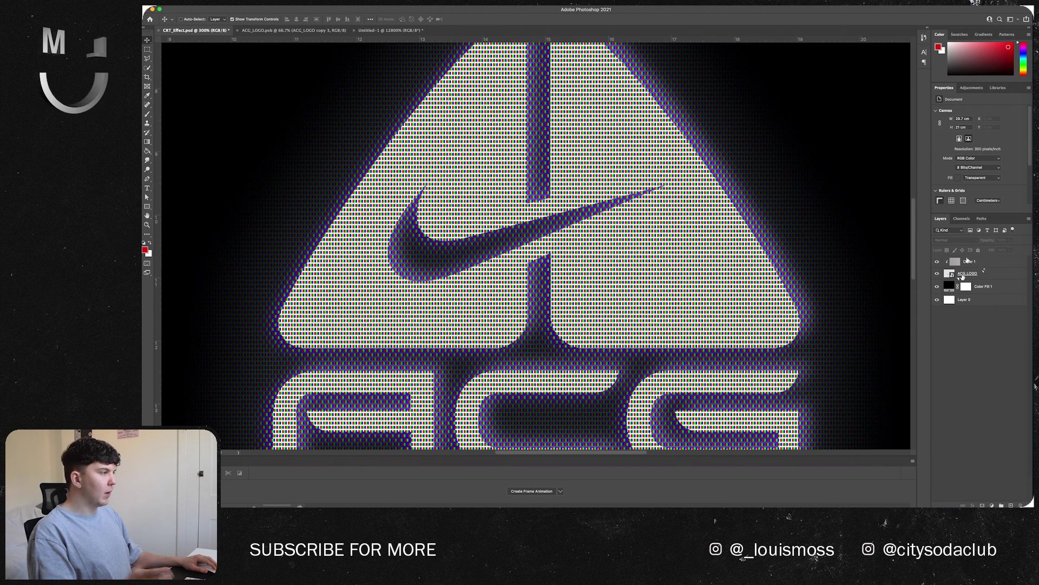
# Preview the Difference blend mode on Layer 1, then keep it at Normal.
pyautogui.click(974, 263)
pyautogui.click(958, 245)
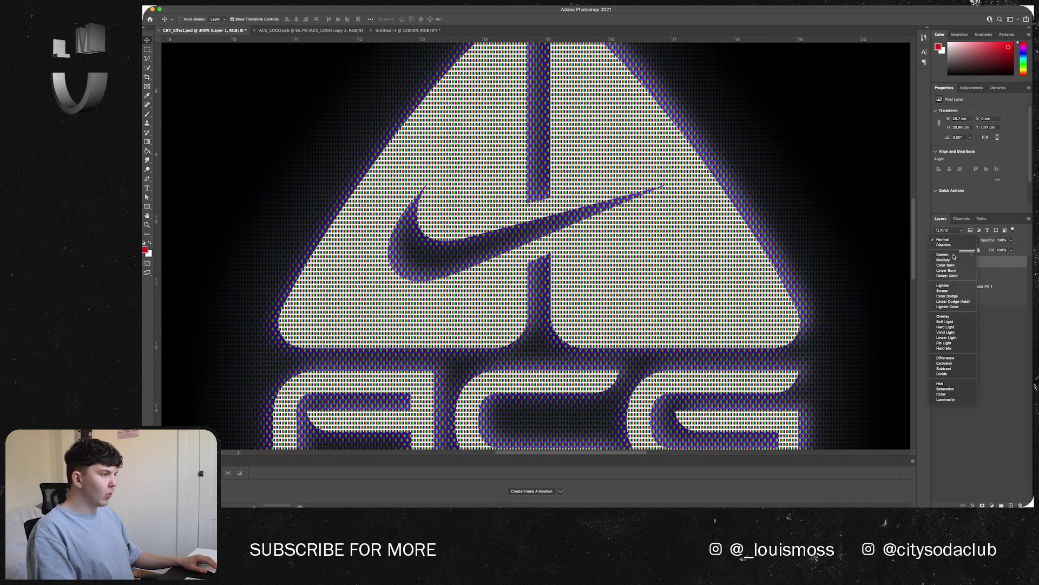
pyautogui.press('super+minus')
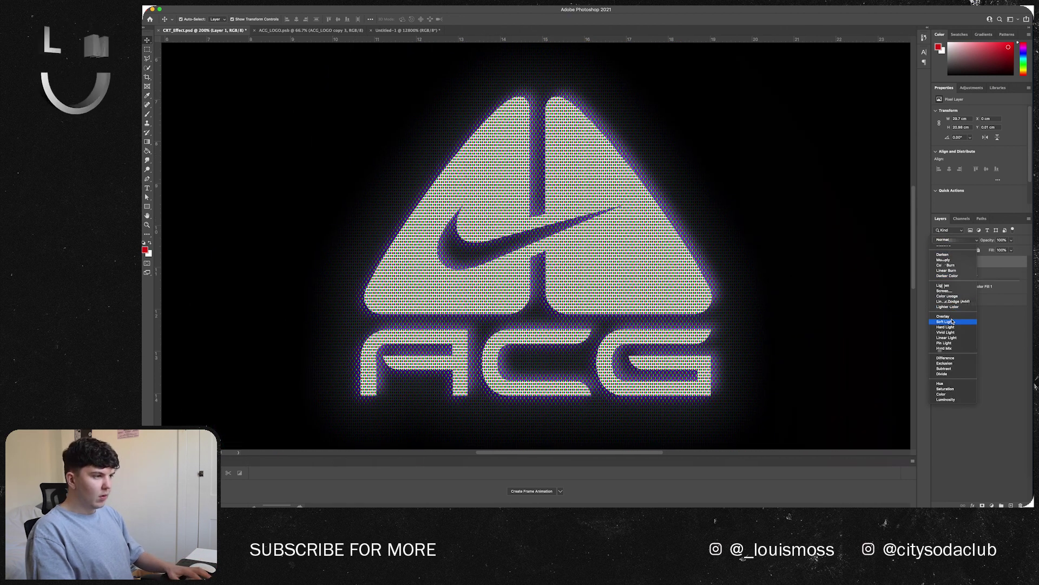
pyautogui.click(947, 358)
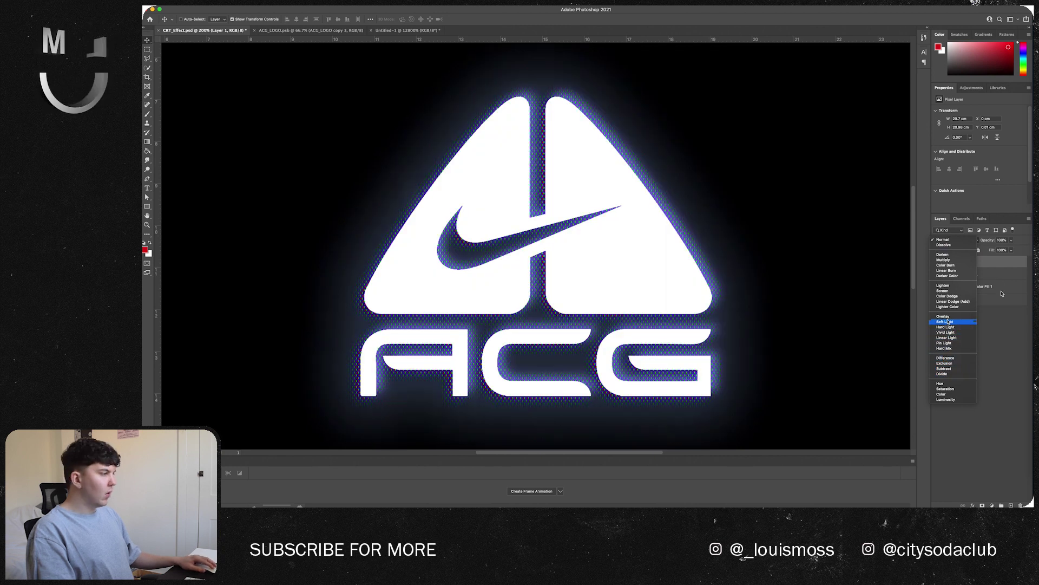
pyautogui.click(943, 240)
# Lower Layer 1's opacity to about 72%.
pyautogui.click(1011, 242)
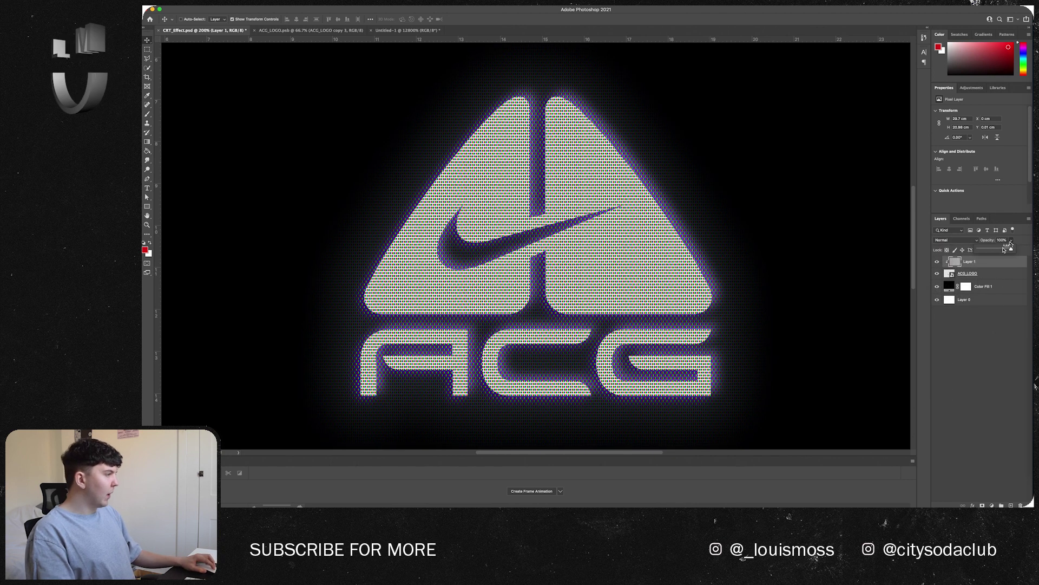
pyautogui.moveTo(1010, 250); pyautogui.dragTo(1002, 251)
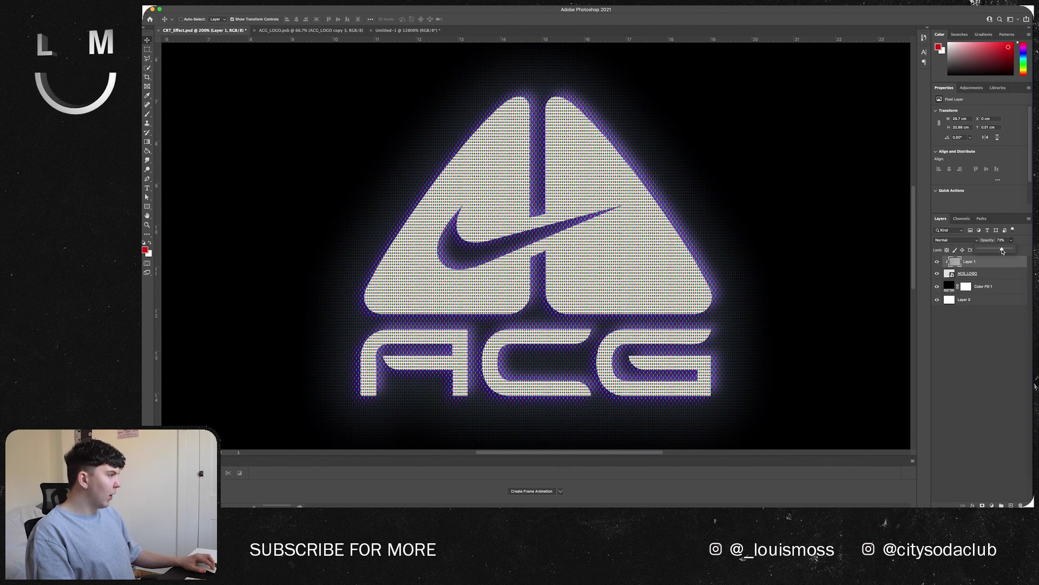
pyautogui.click(977, 396)
pyautogui.press('super+minus')
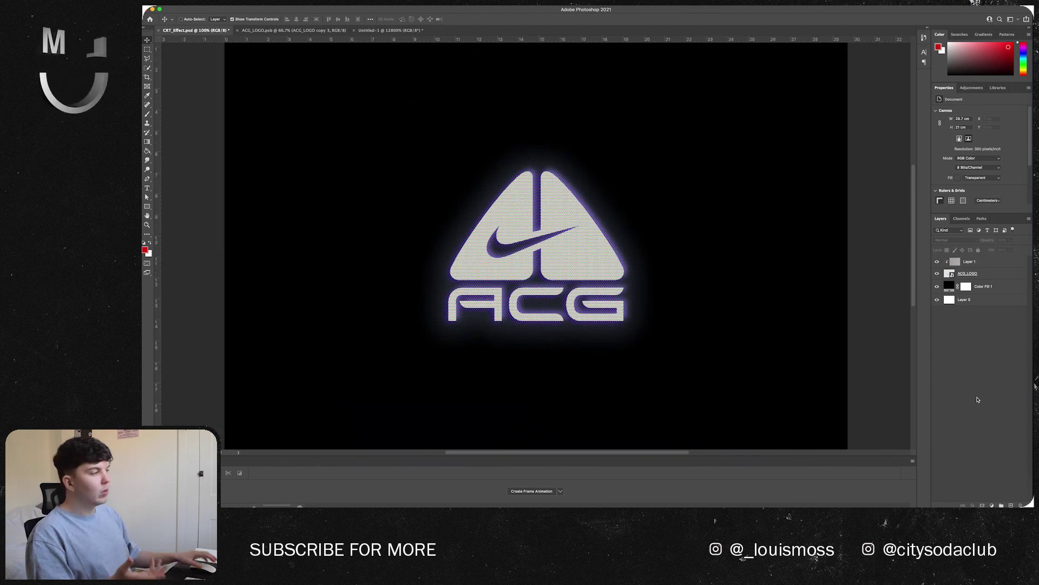
pyautogui.click(999, 262)
pyautogui.click(1010, 240)
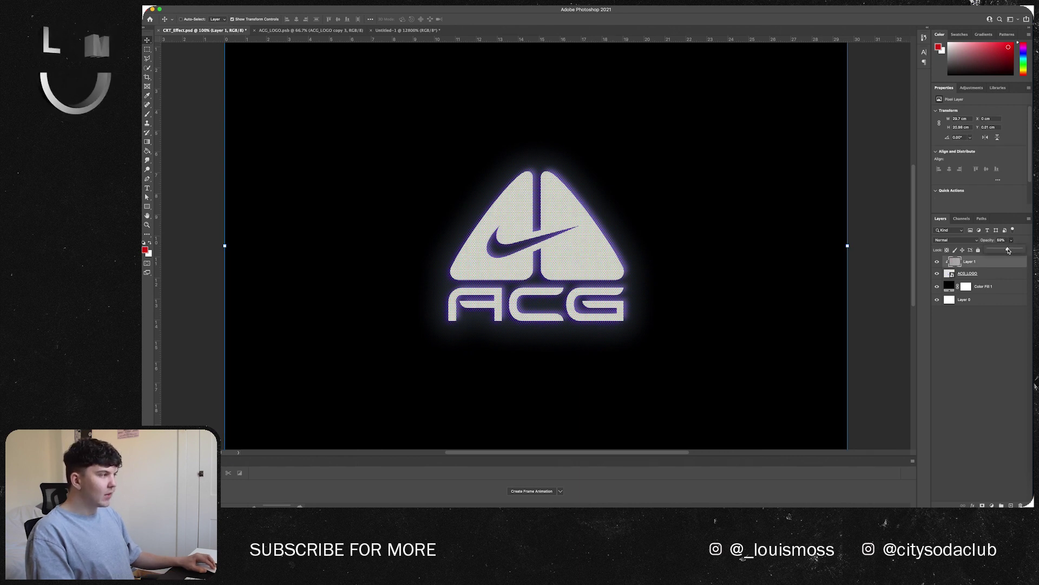
pyautogui.click(990, 315)
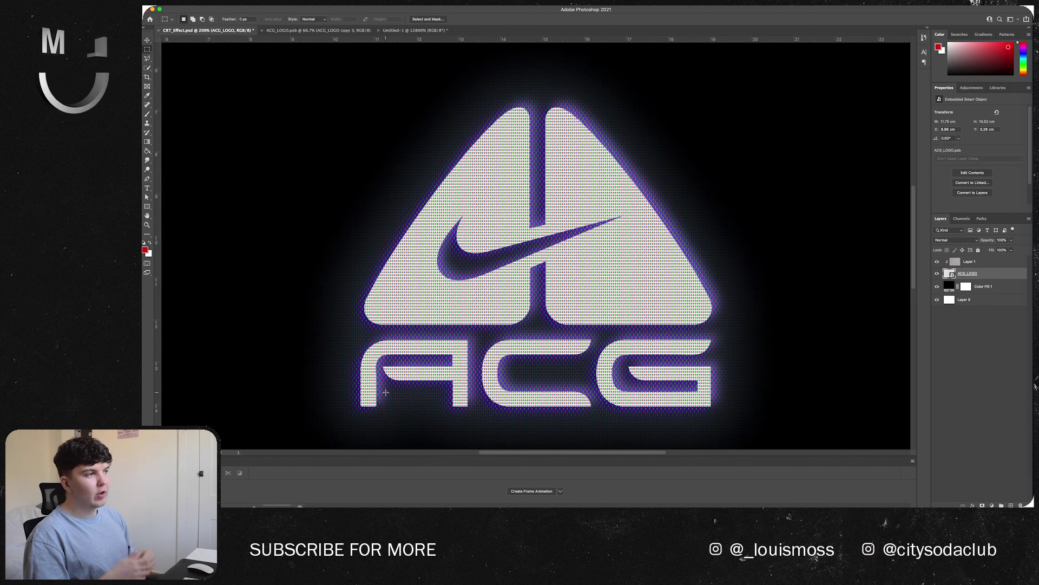
# Select a thin band across the logo's top and shift it sideways.
pyautogui.press('super+minus')
pyautogui.press('super+equal')
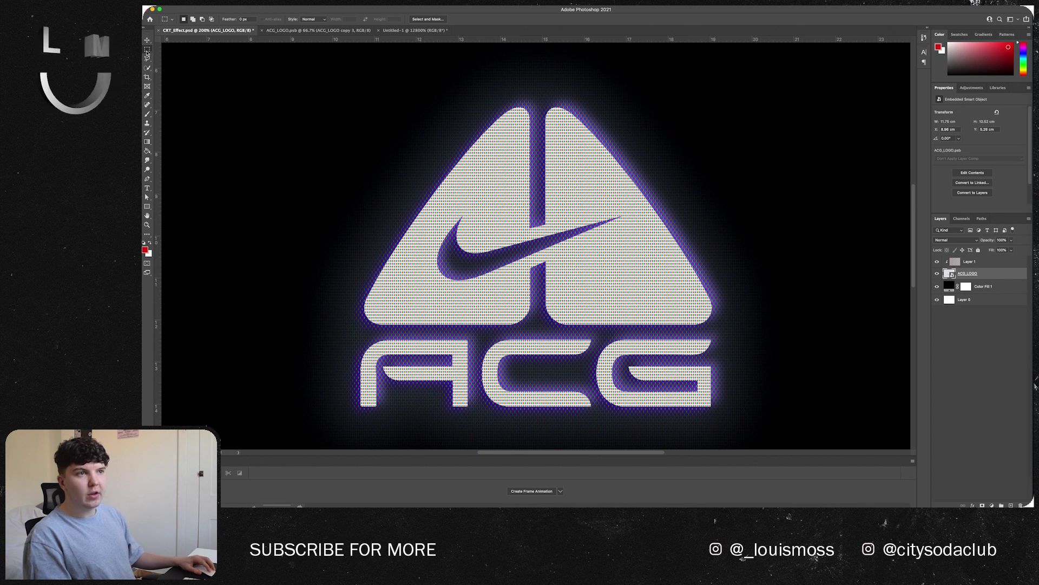
pyautogui.moveTo(330, 157); pyautogui.dragTo(747, 150)
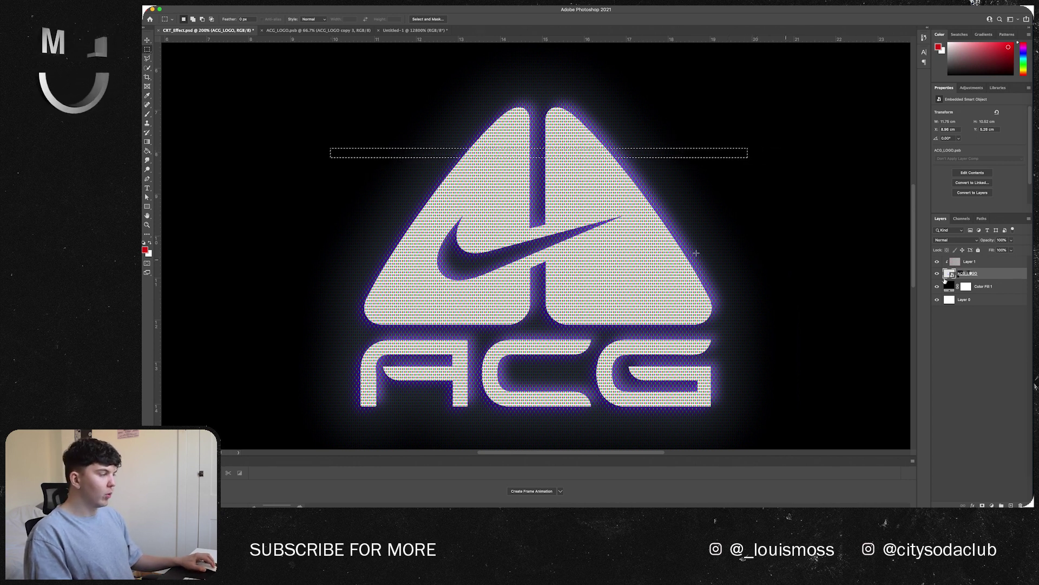
pyautogui.click(147, 39)
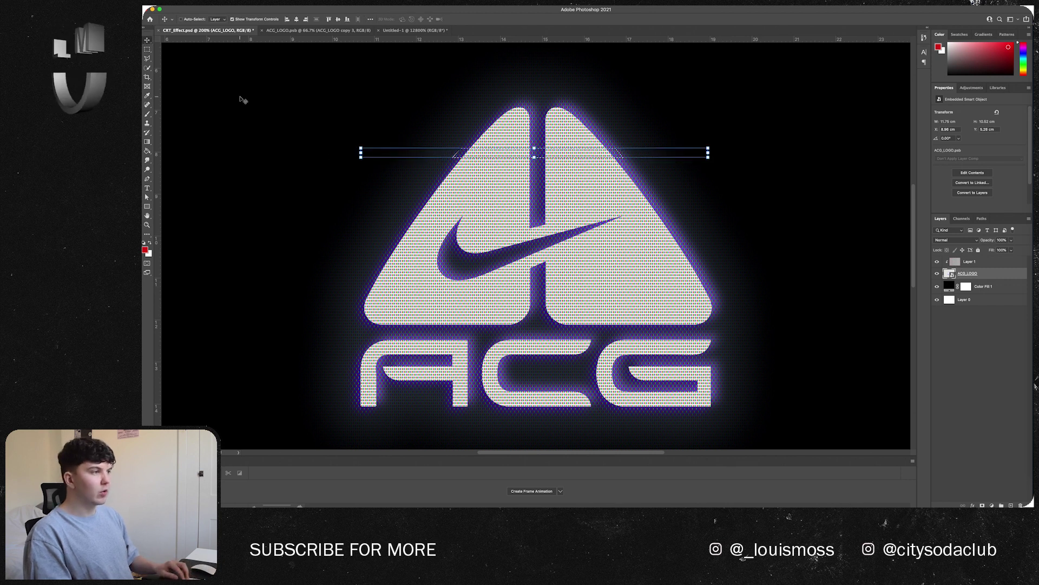
pyautogui.press('super+d')
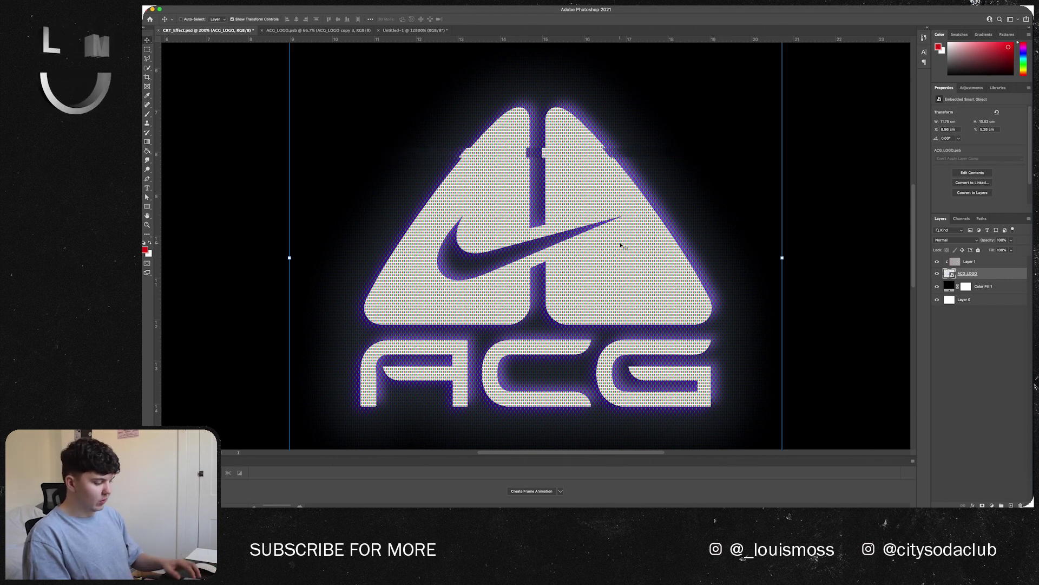
pyautogui.press('super+minus')
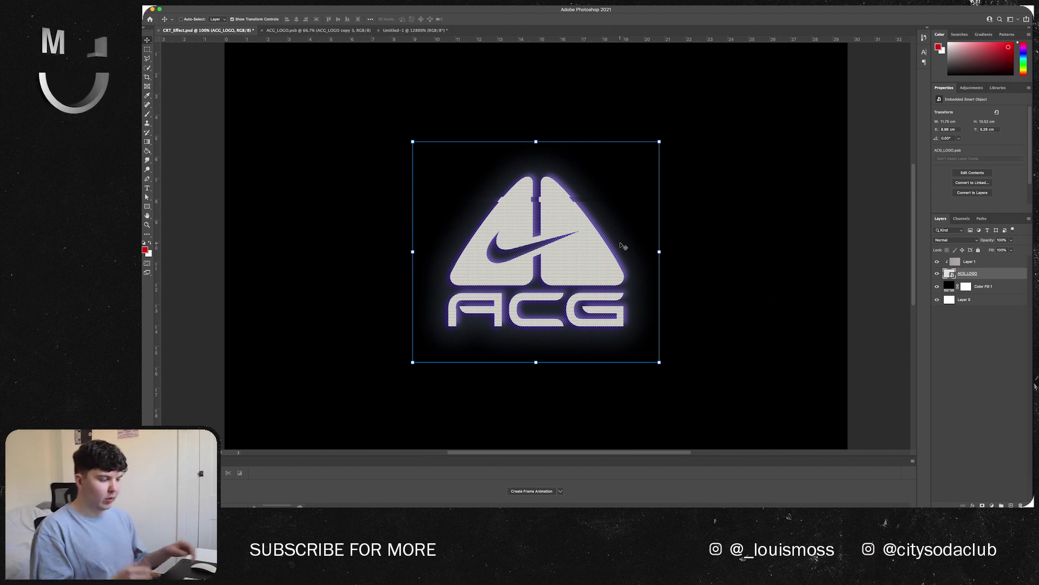
pyautogui.click(651, 260)
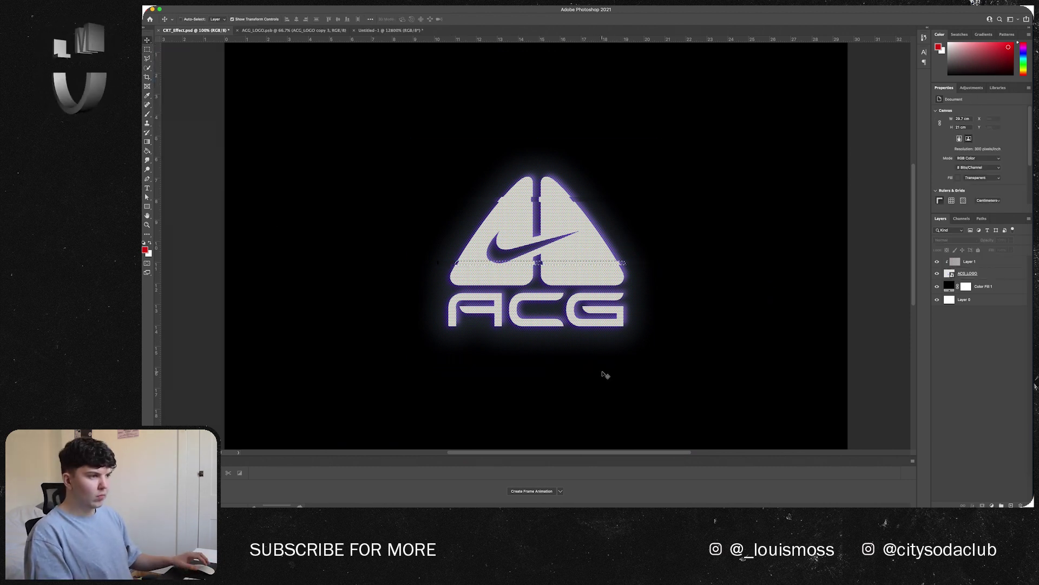
pyautogui.click(634, 160)
# Select a thin band across the ACG letters, shift it sideways, and deselect.
pyautogui.press('m')
pyautogui.moveTo(421, 265); pyautogui.dragTo(646, 269)
pyautogui.press('super+plus')
pyautogui.press('v')
pyautogui.press('super+d')
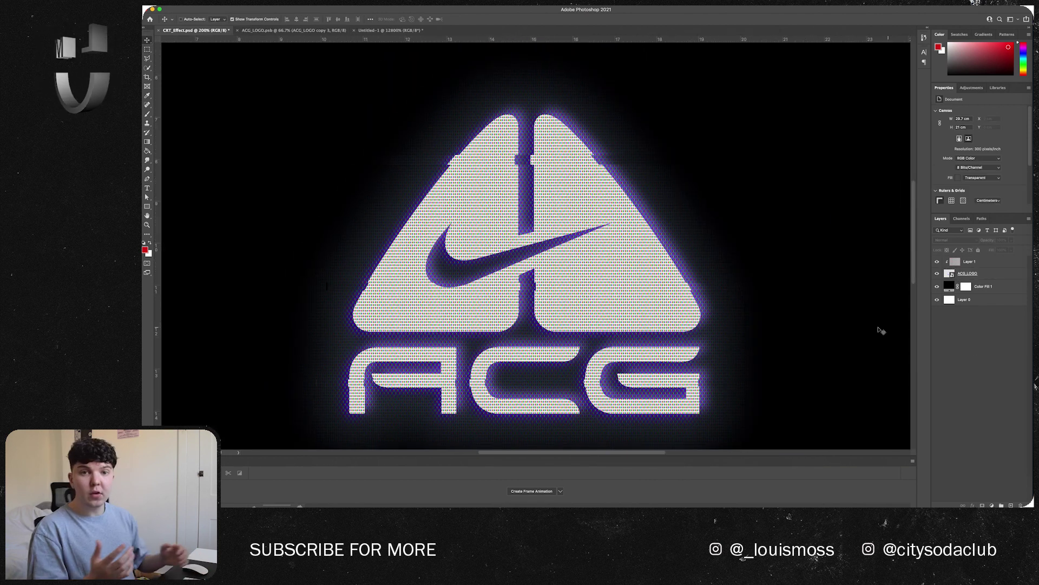